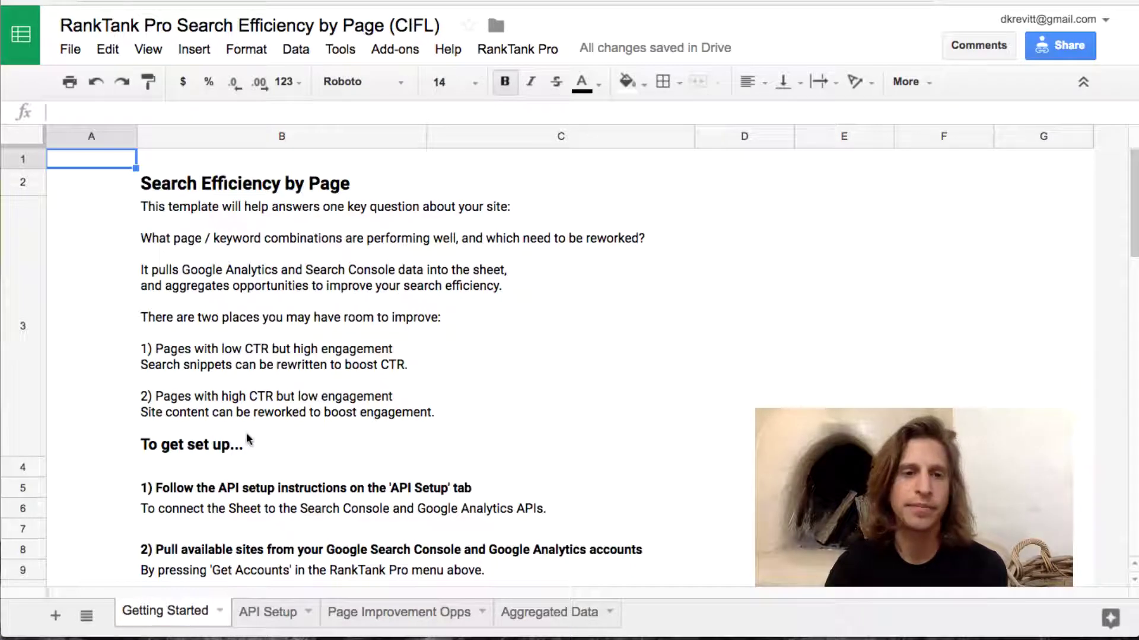
Step: Review the setup steps on the Getting Started sheet and the API connection instructions on the API Setup sheet
scroll(248, 439, "down", 1)
scroll(247, 439, "down", 5)
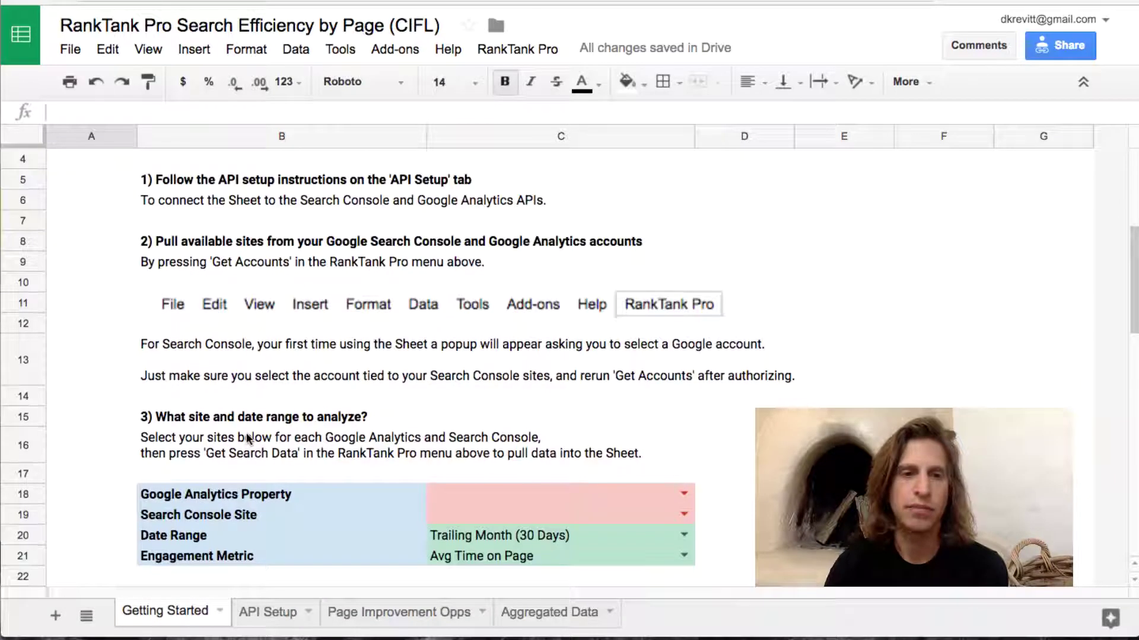
left_click(197, 199)
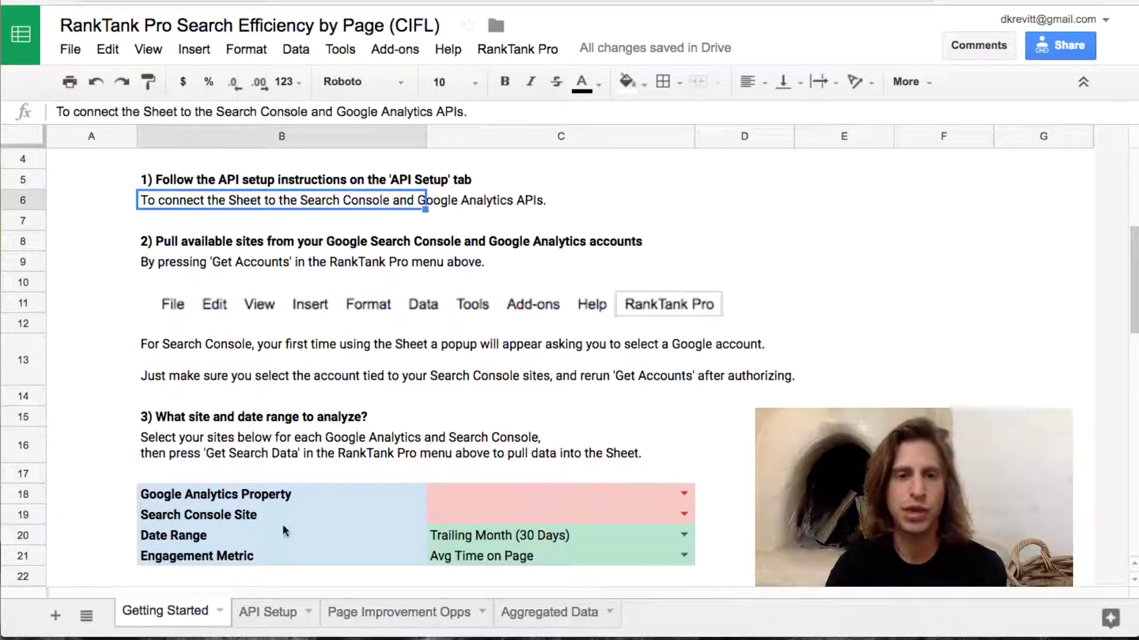
left_click(267, 610)
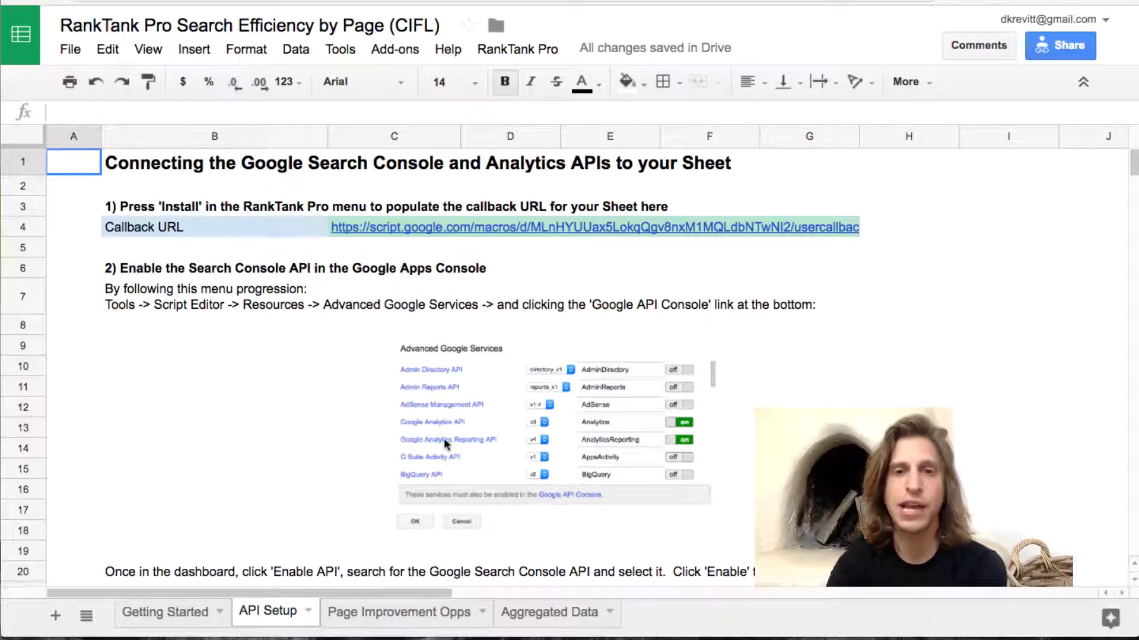
scroll(351, 485, "down", 3)
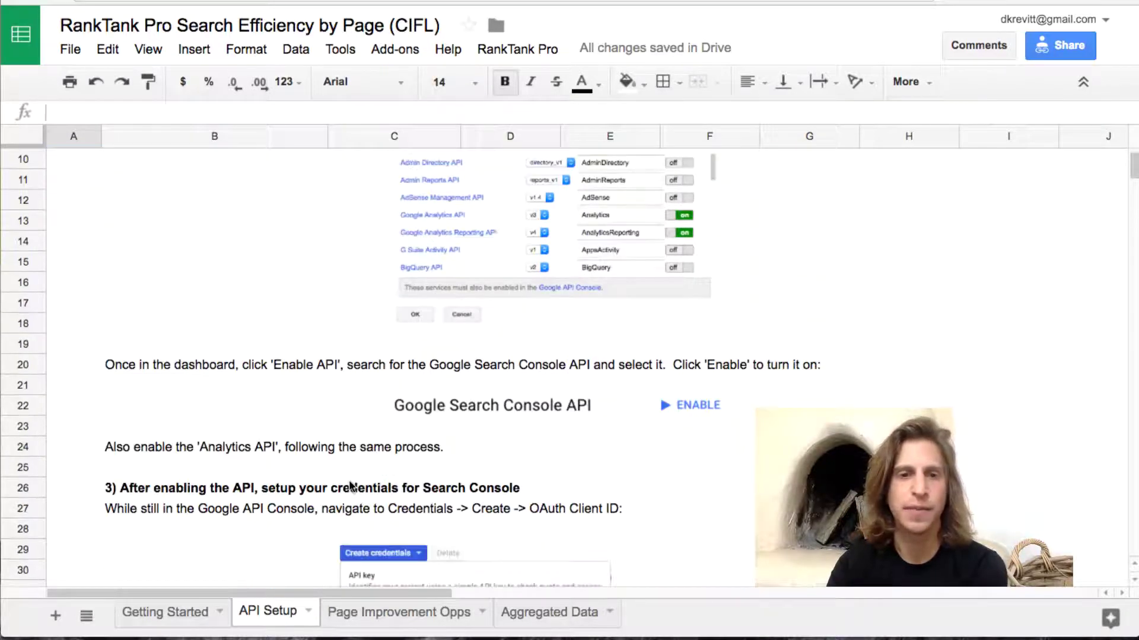
scroll(310, 460, "up", 2)
scroll(308, 460, "up", 2)
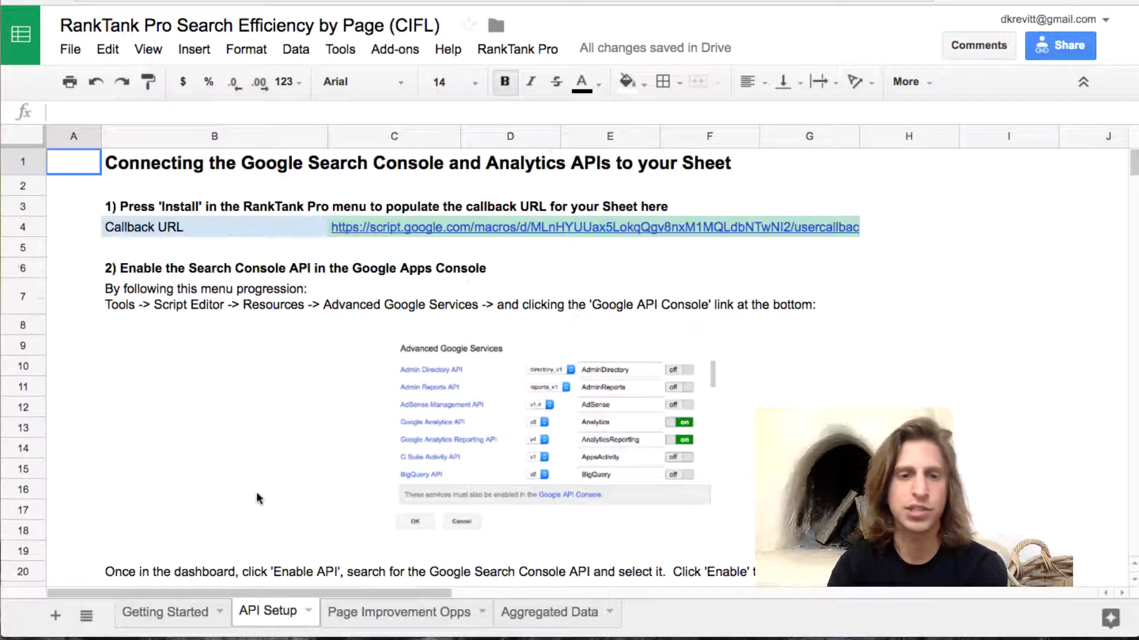
Step: Return to the Getting Started sheet and run RankTank Pro's Get Accounts command to pull the available sites
left_click(165, 613)
scroll(421, 450, "down", 1)
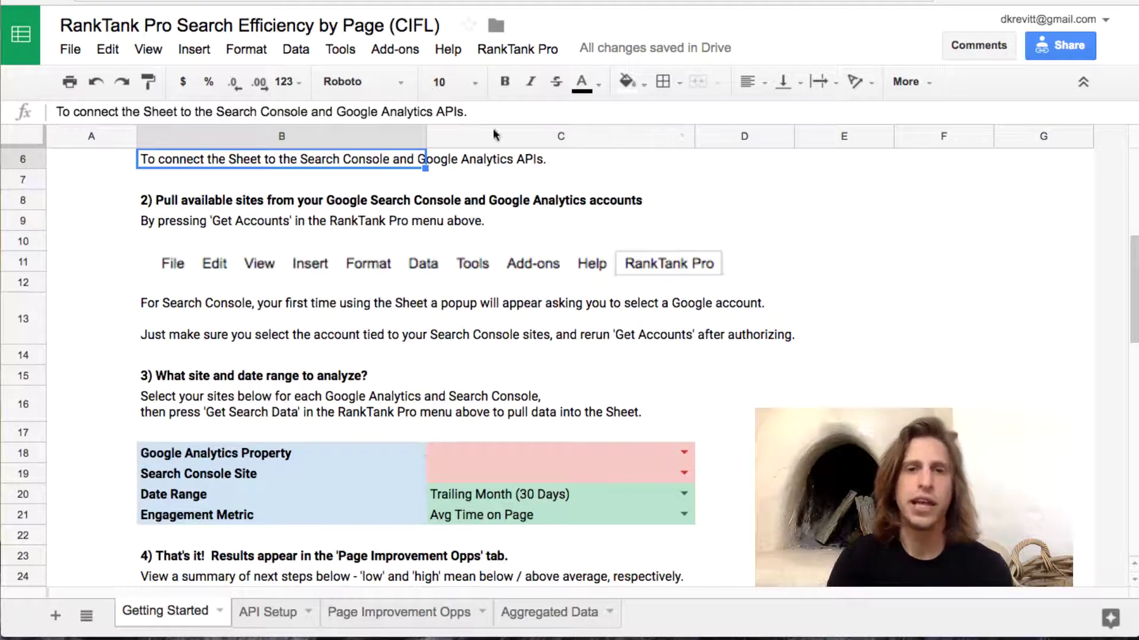
left_click(519, 51)
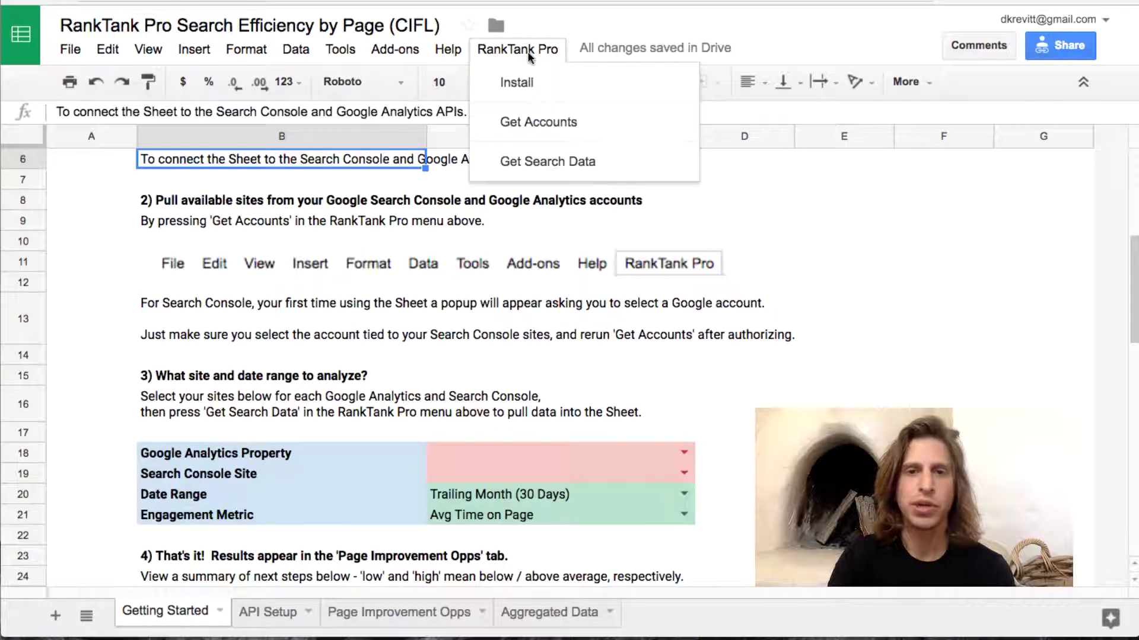
left_click(553, 126)
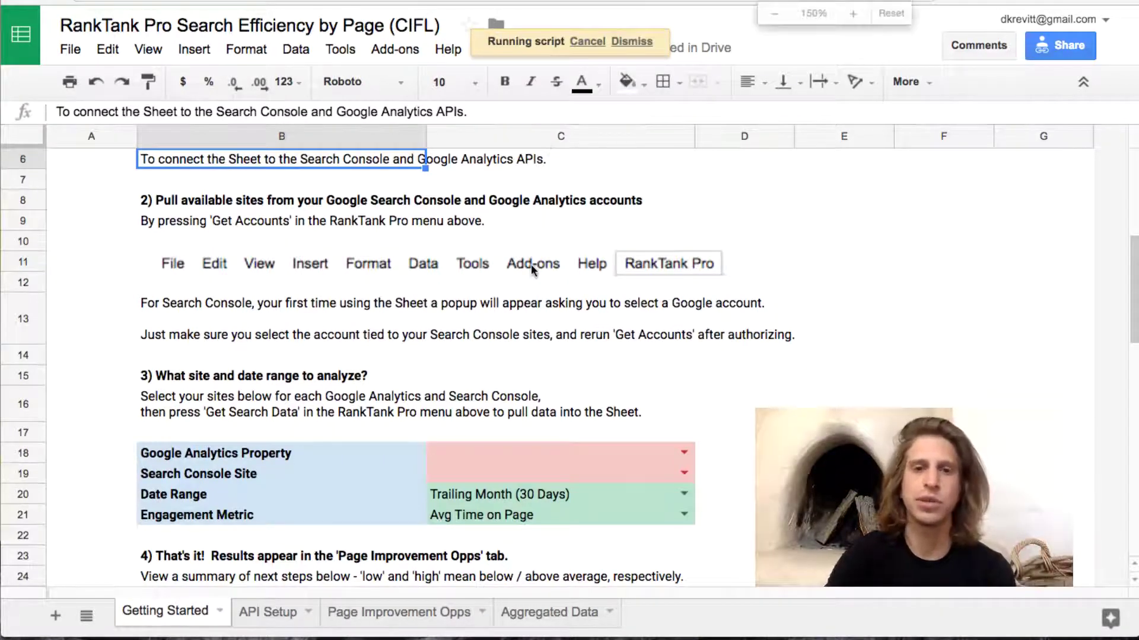
Step: Set the Google Analytics Property in the site settings table to "Coding is for Losers - All Web Site Data"
scroll(533, 318, "down", 4)
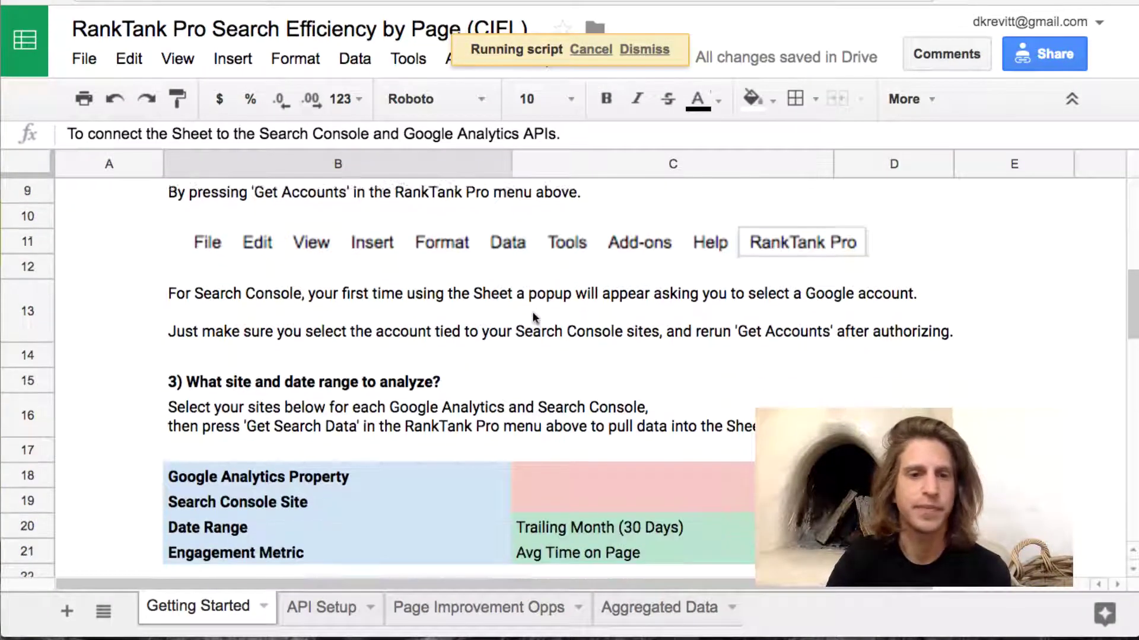
scroll(532, 312, "down", 1)
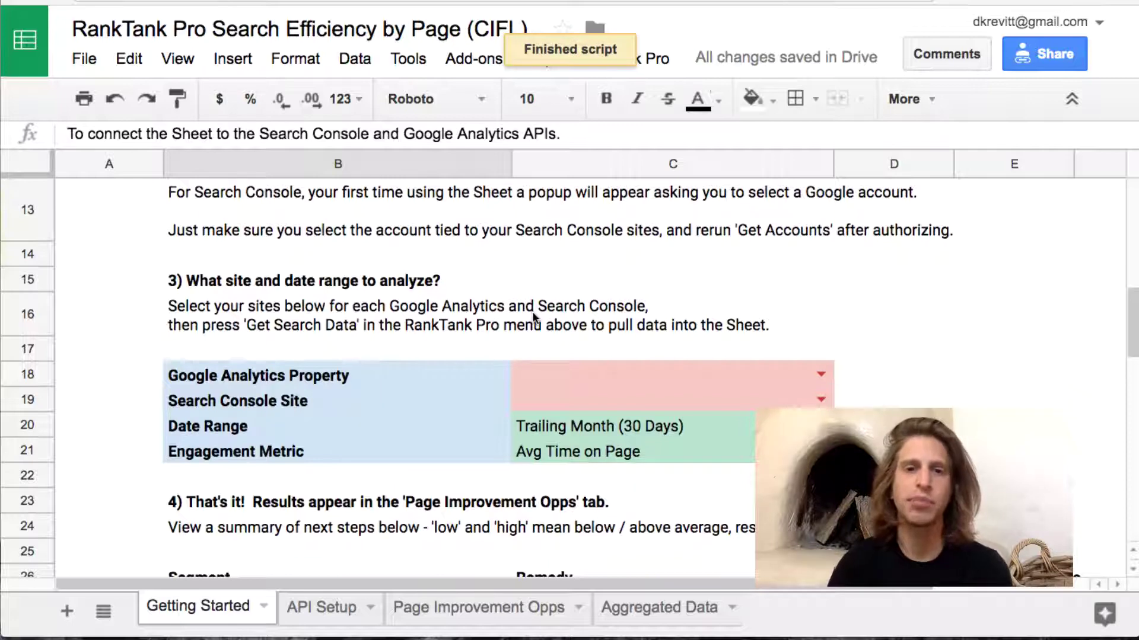
left_click(820, 373)
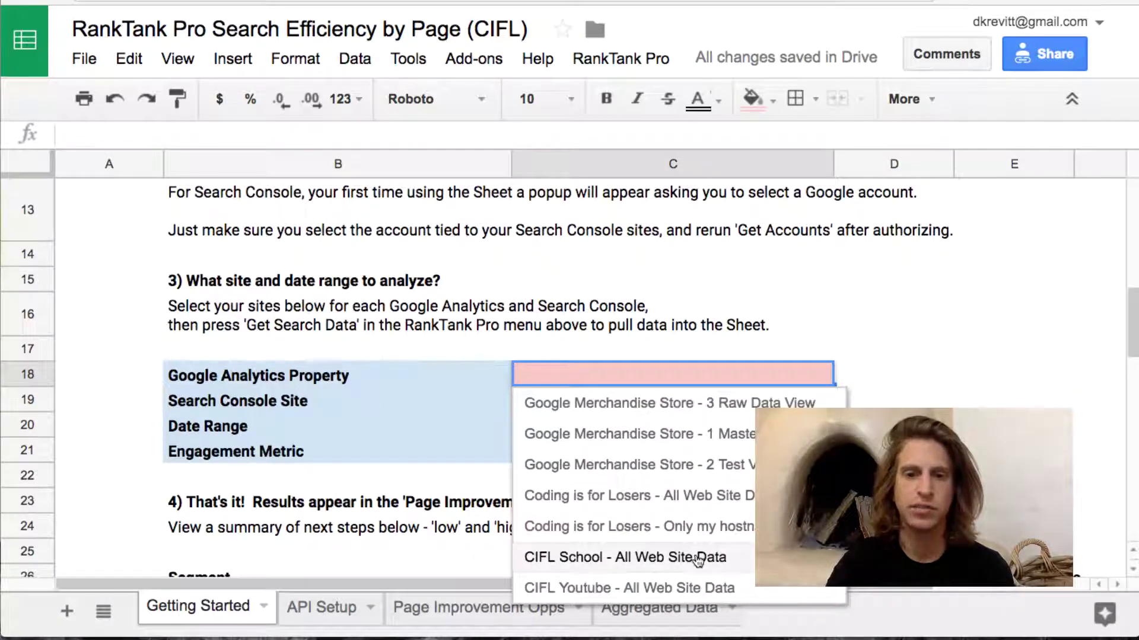
left_click(705, 500)
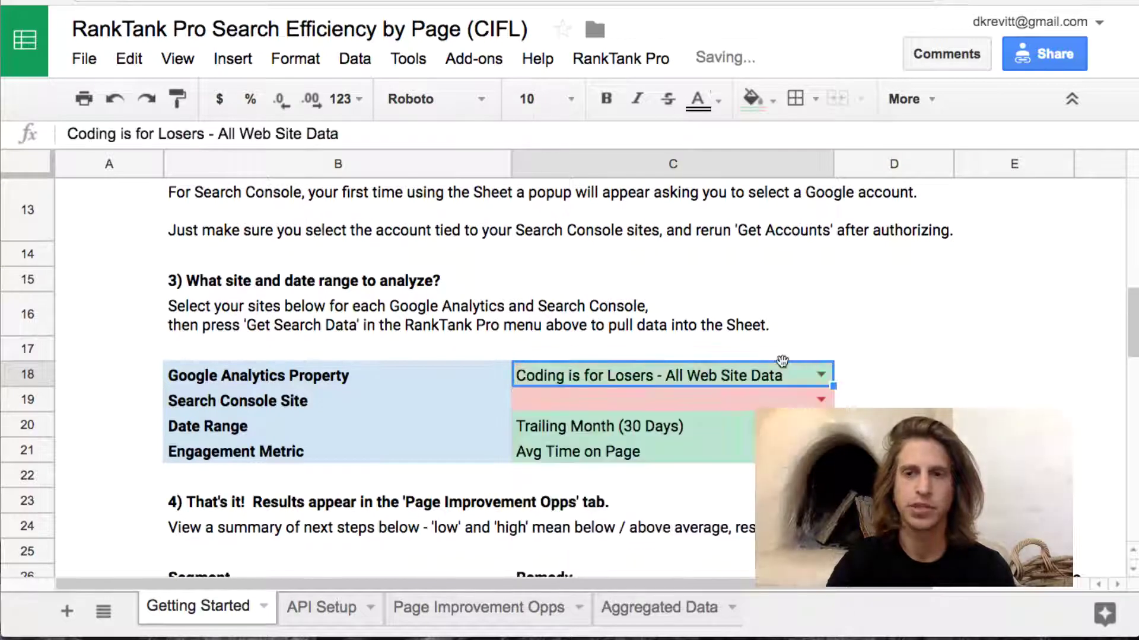
left_click(820, 398)
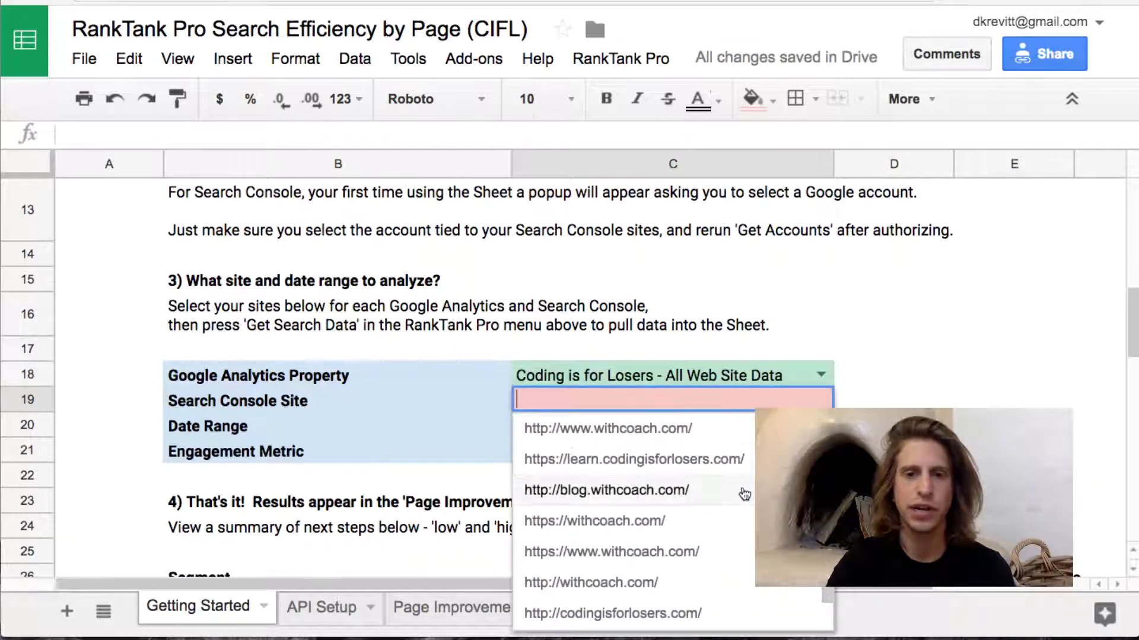
scroll(744, 494, "down", 1)
left_click(720, 584)
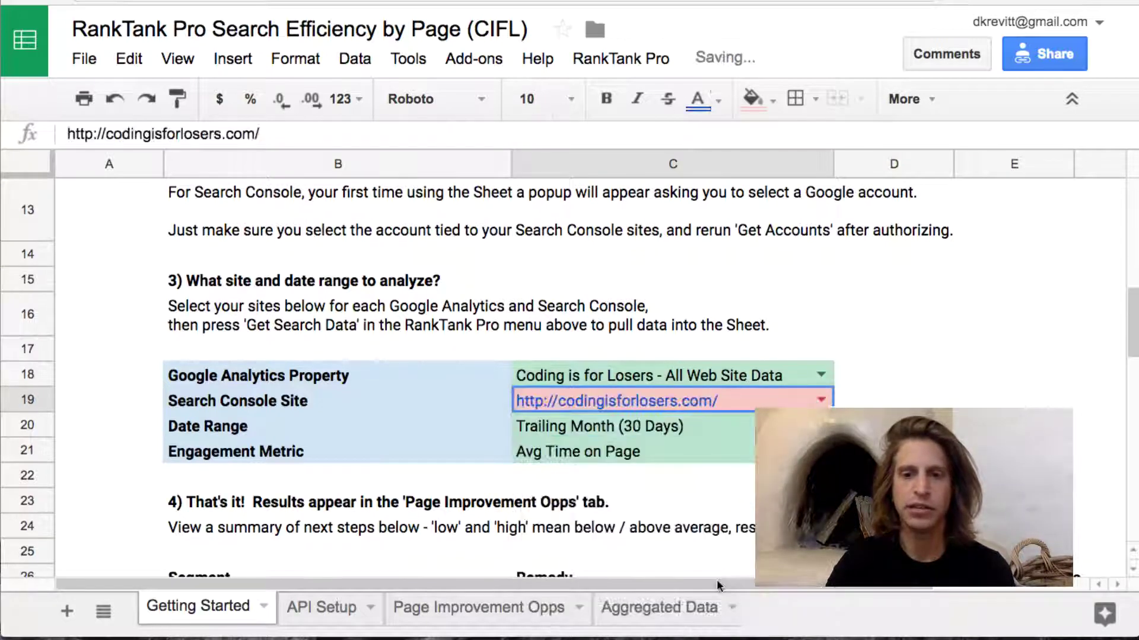
left_click(894, 398)
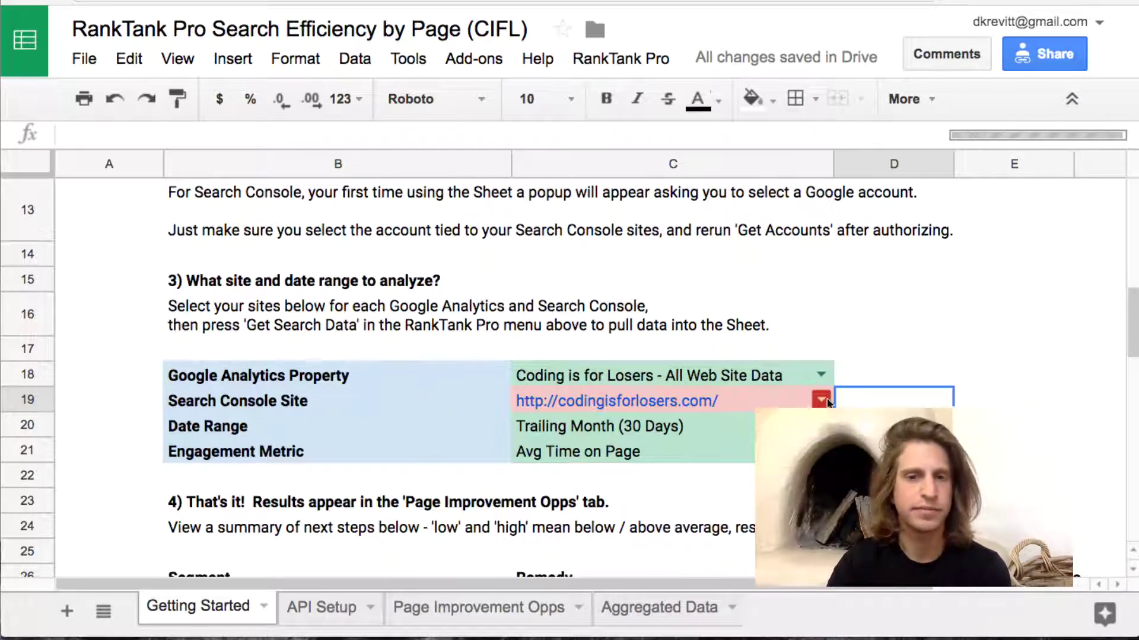
Step: Check the available Date Range options and choose Avg Time on Page as the Engagement Metric
left_click(820, 425)
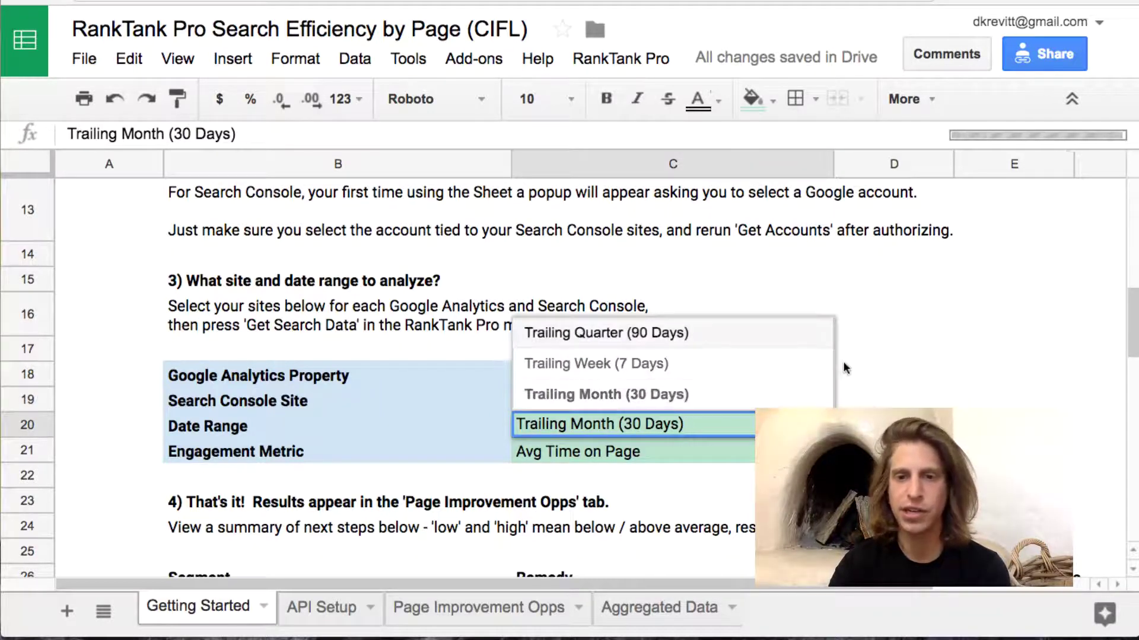
left_click(877, 424)
left_click(820, 451)
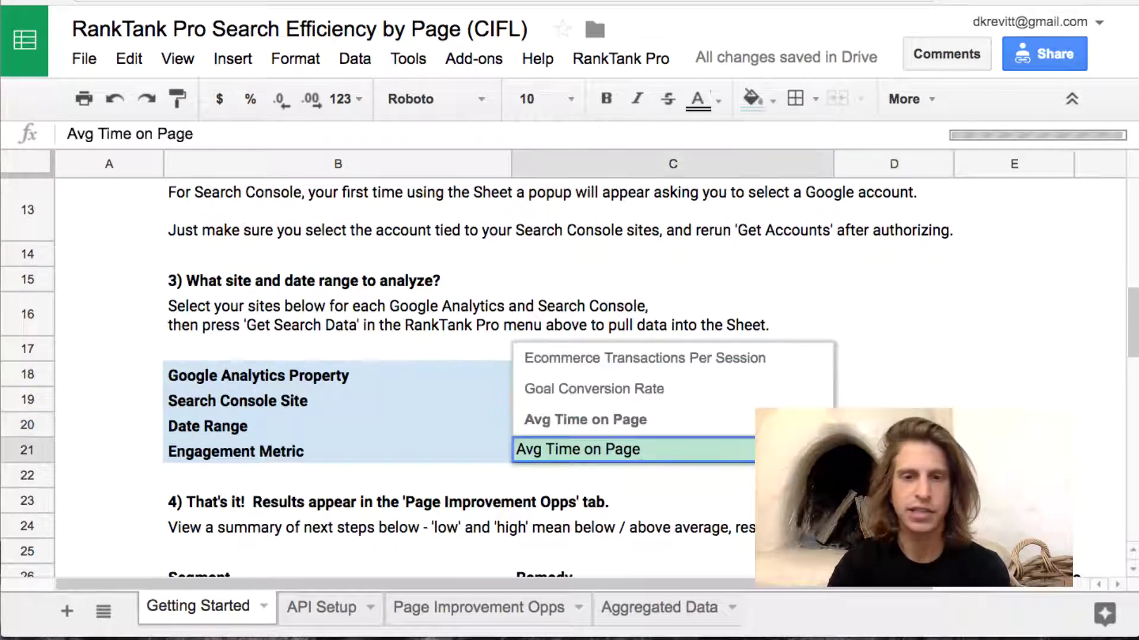
left_click(583, 423)
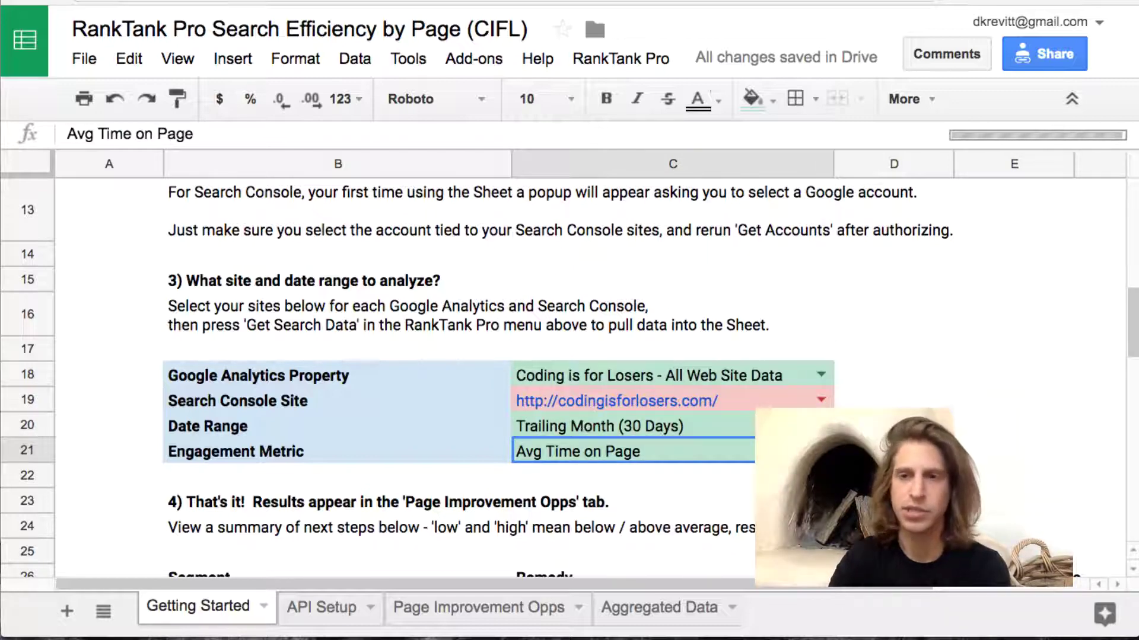
Step: Run RankTank Pro's Get Search Data command to pull the selected site's data into the spreadsheet
left_click(893, 501)
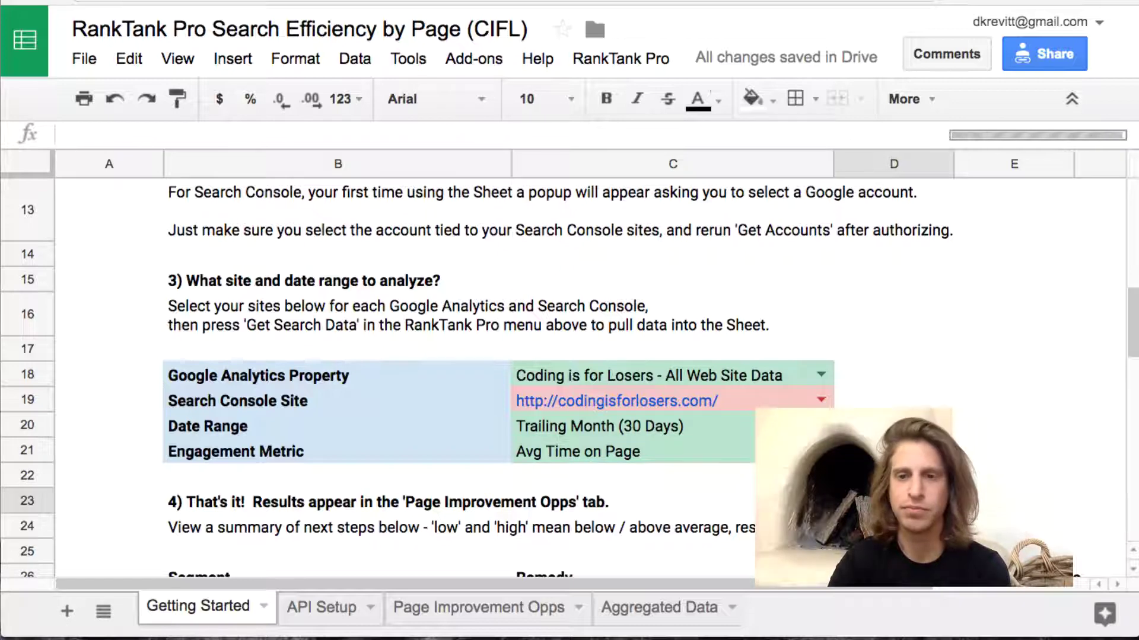
left_click(619, 61)
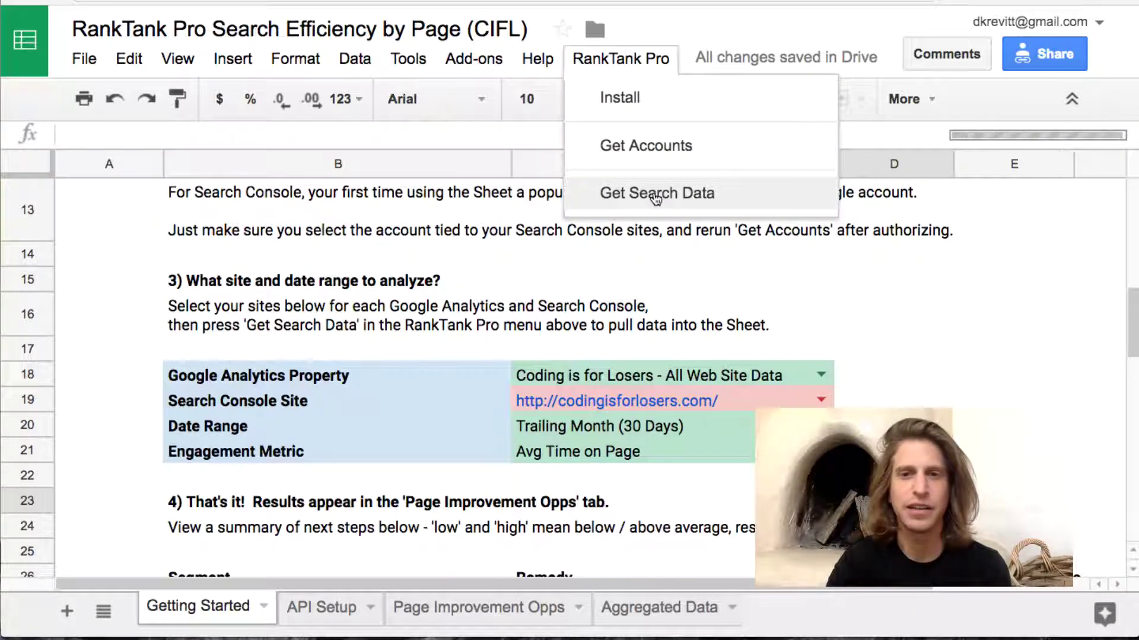
left_click(656, 197)
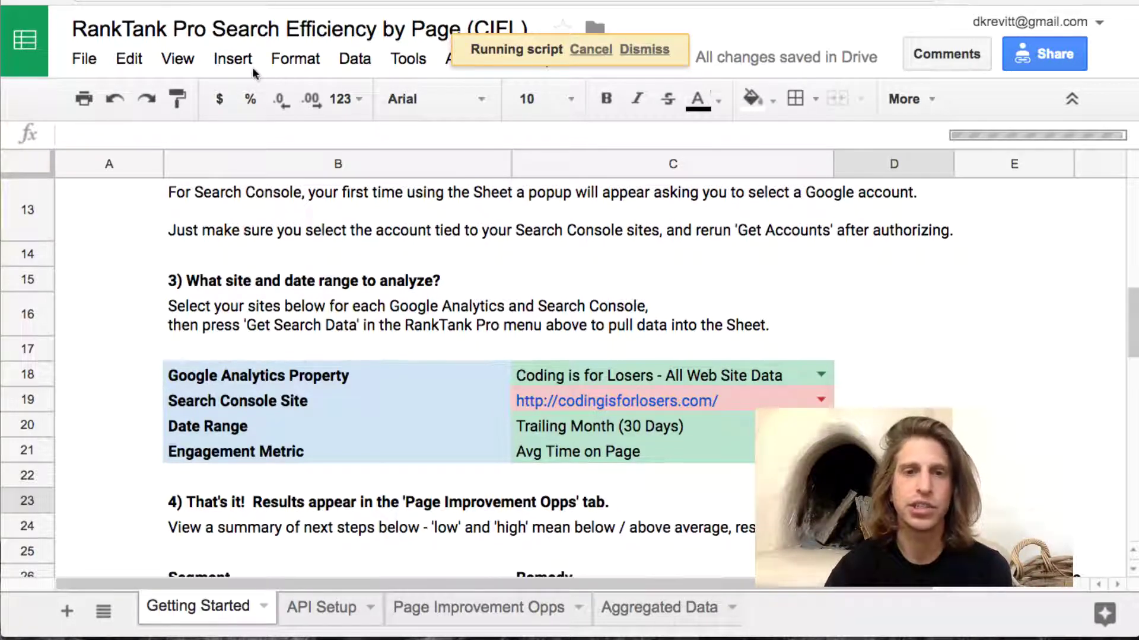
Step: Unhide the sc_report sheet to examine the pulled Search Console data, and hide the sheet again
left_click(183, 60)
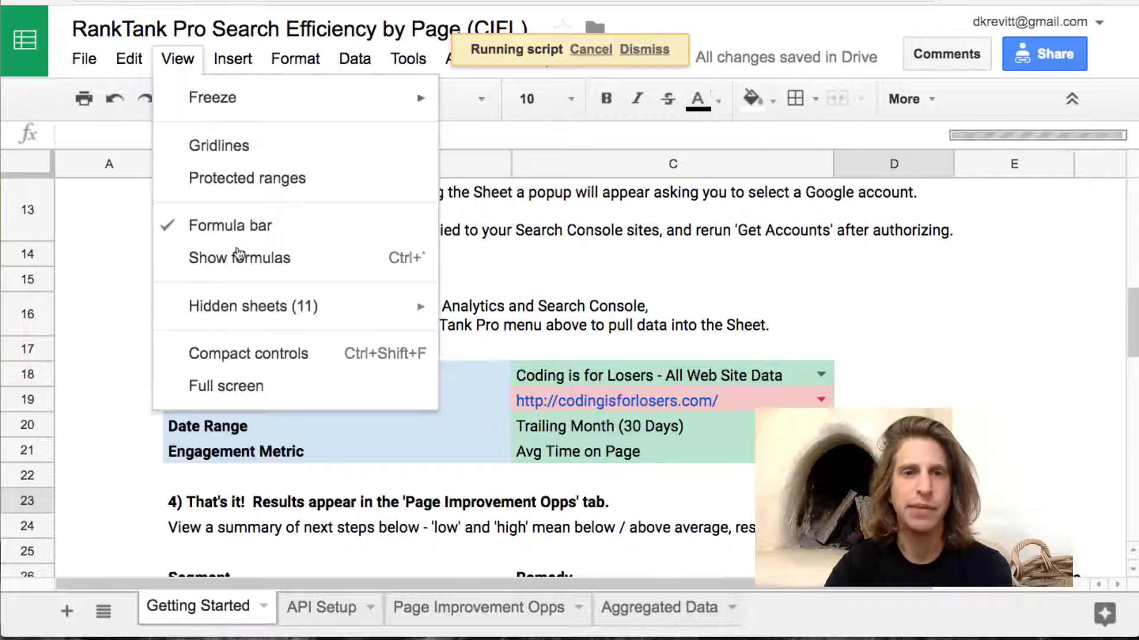
mouse_move(399, 312)
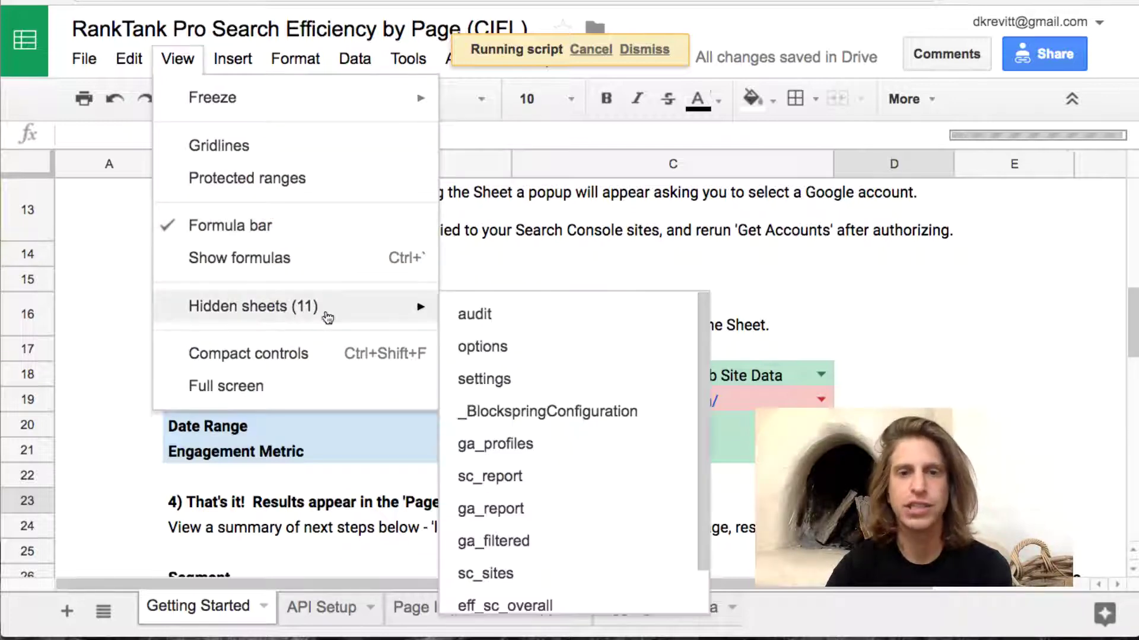
scroll(531, 407, "down", 2)
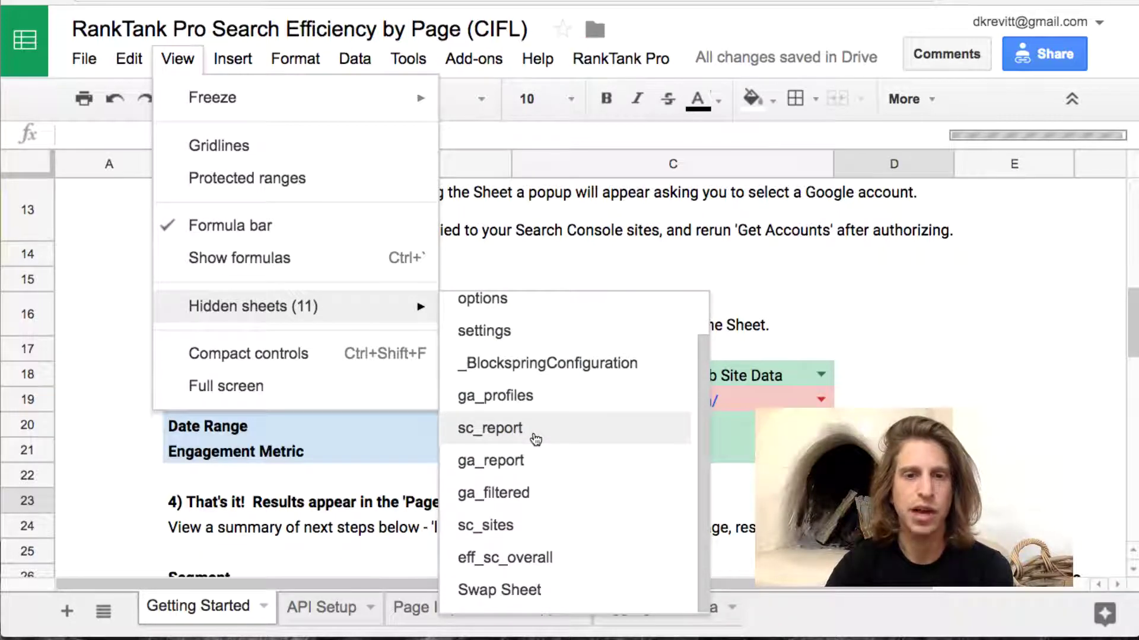
left_click(535, 439)
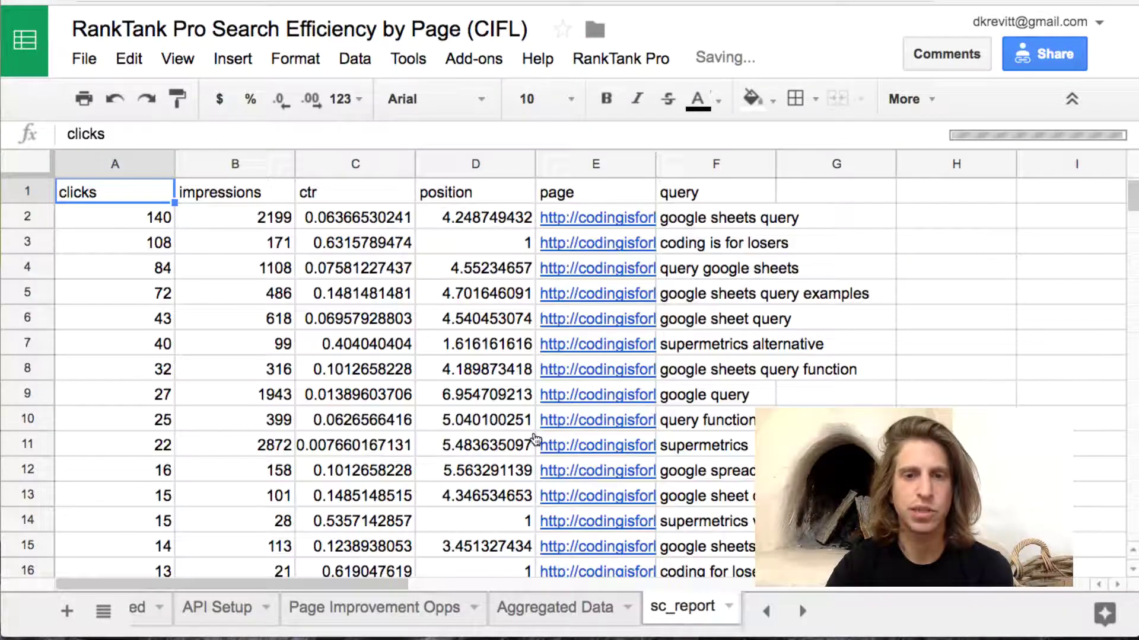
right_click(706, 623)
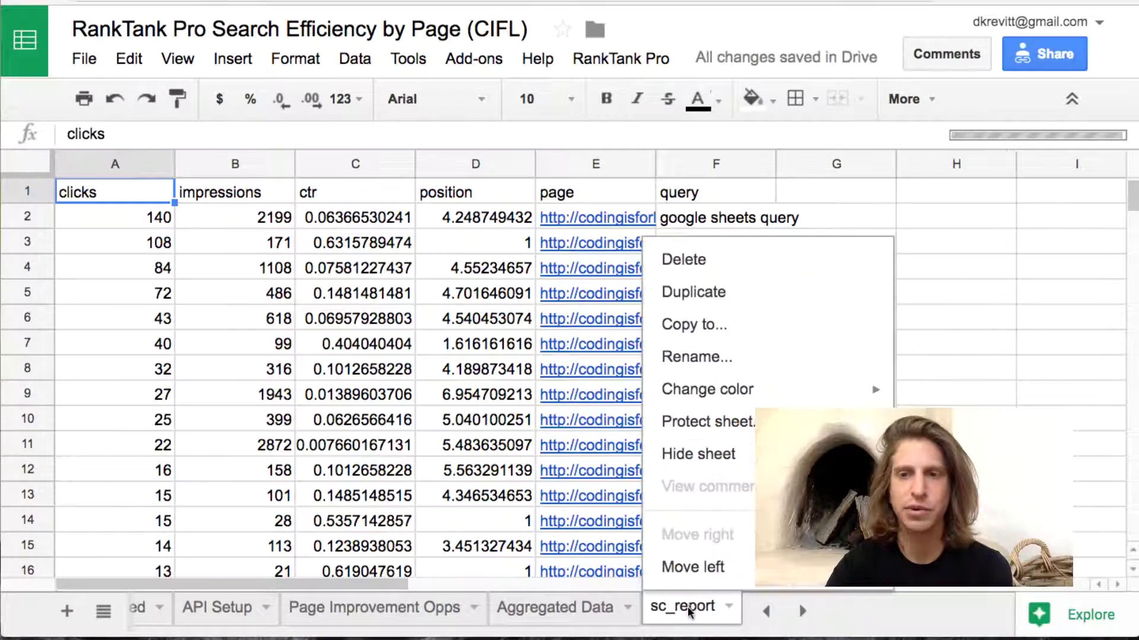
left_click(752, 467)
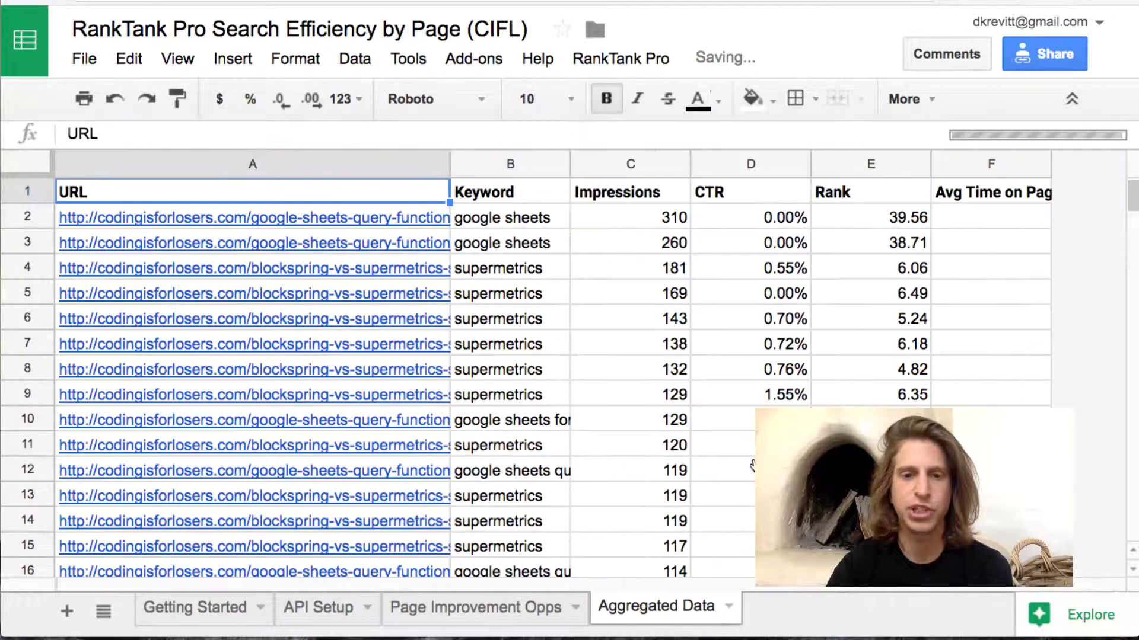
Step: Reread the template introduction on Getting Started and examine the URL, keyword, CTR, rank and average time columns on the Aggregated Data sheet
left_click(195, 606)
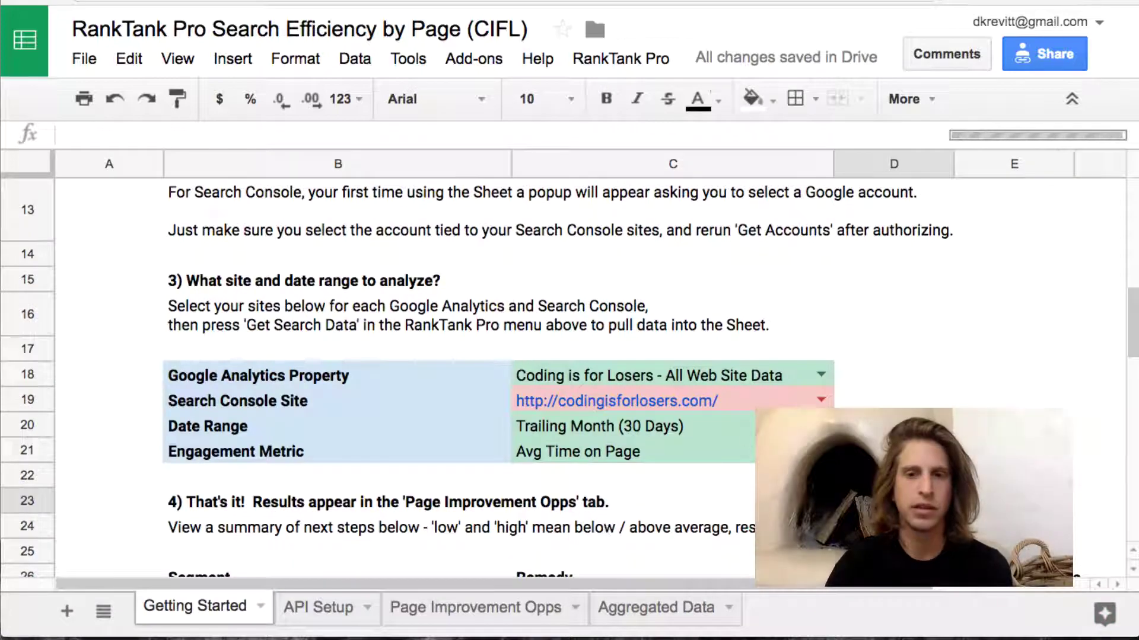
scroll(807, 363, "up", 10)
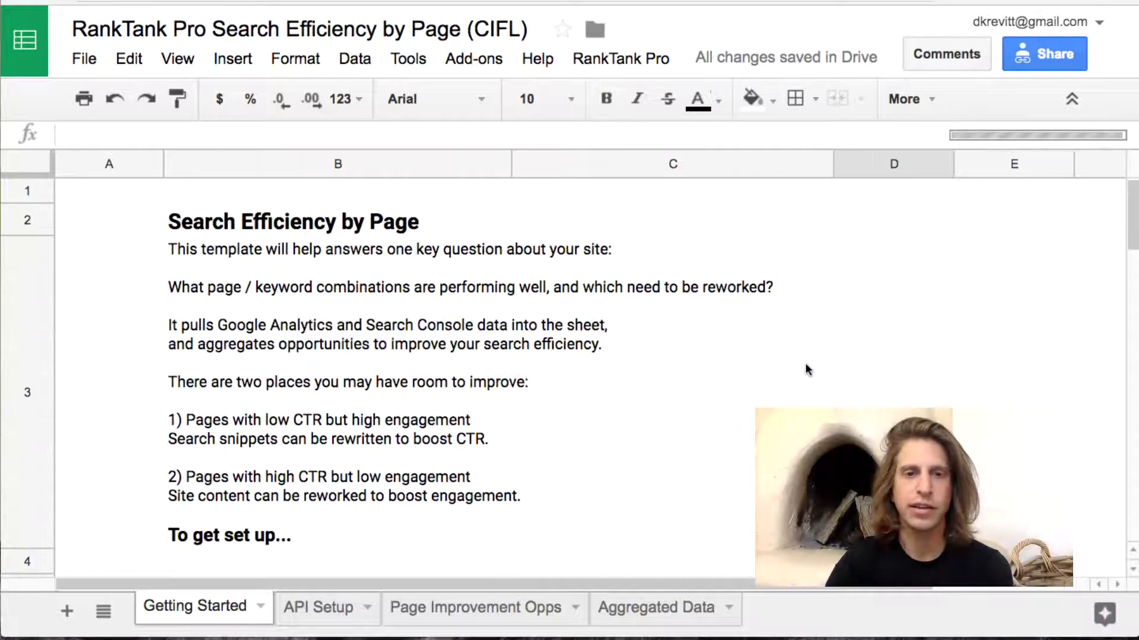
left_click(659, 614)
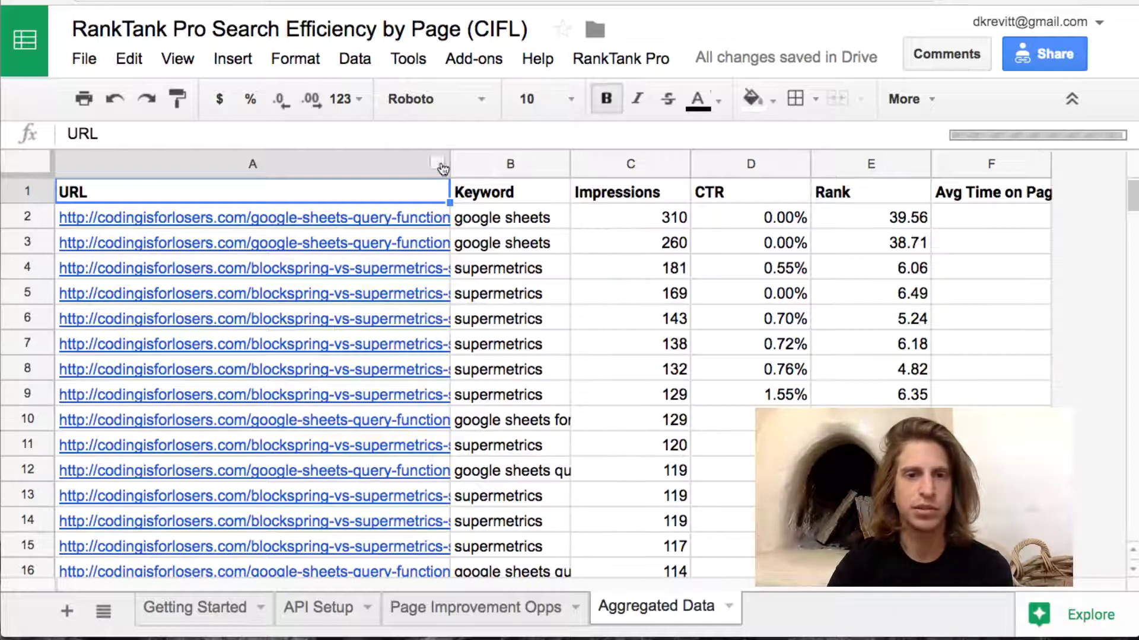
left_click(484, 225)
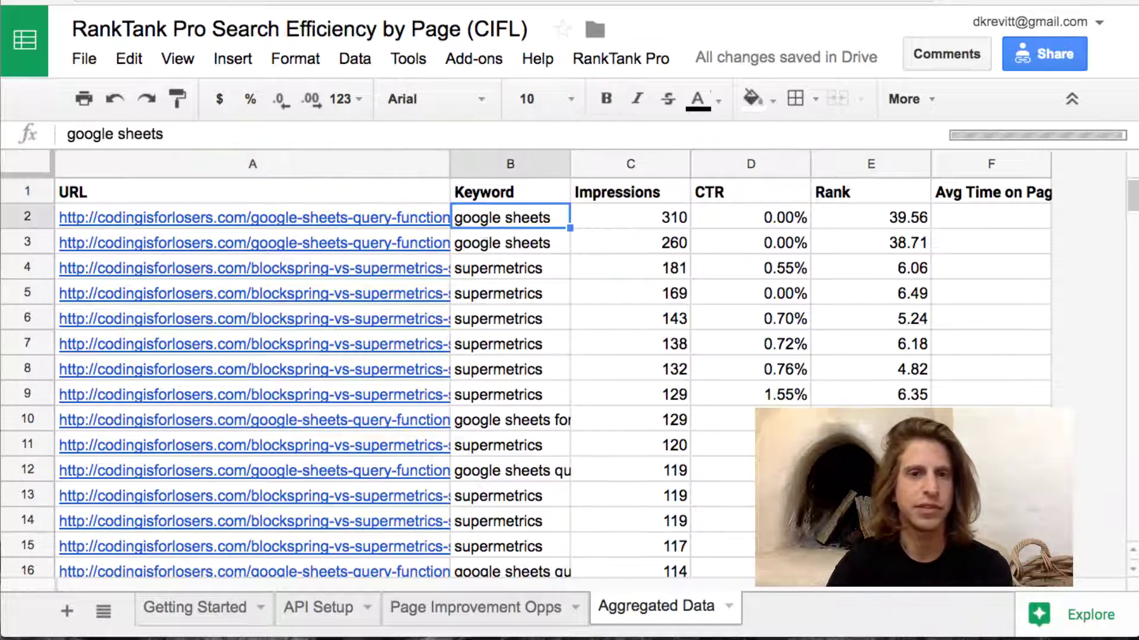
left_click(254, 217)
key("Right")
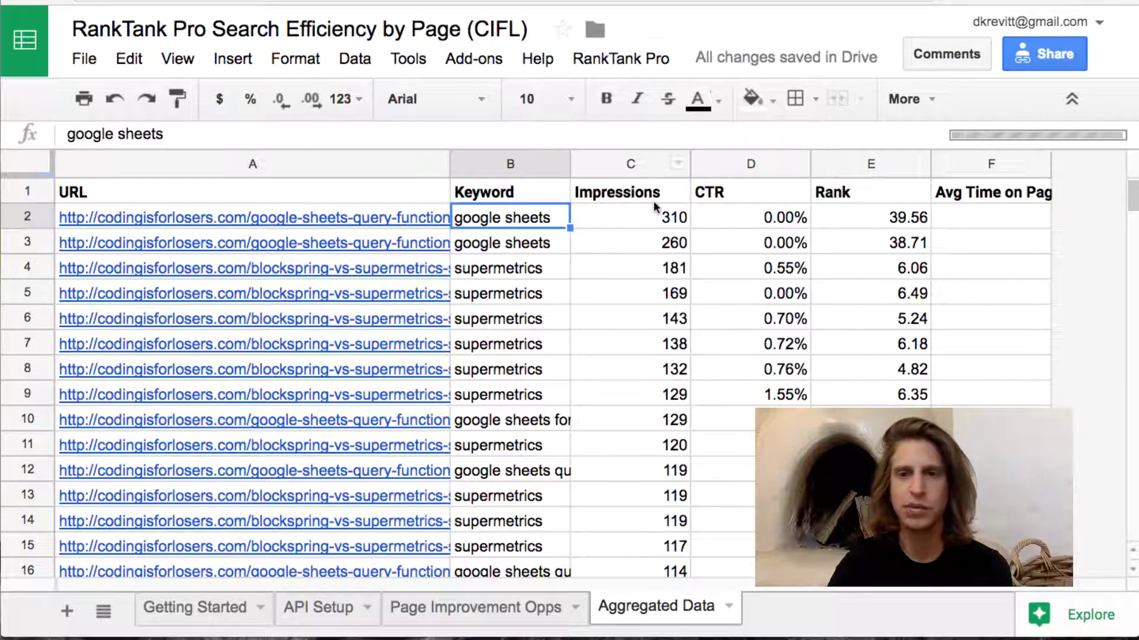
left_click(771, 222)
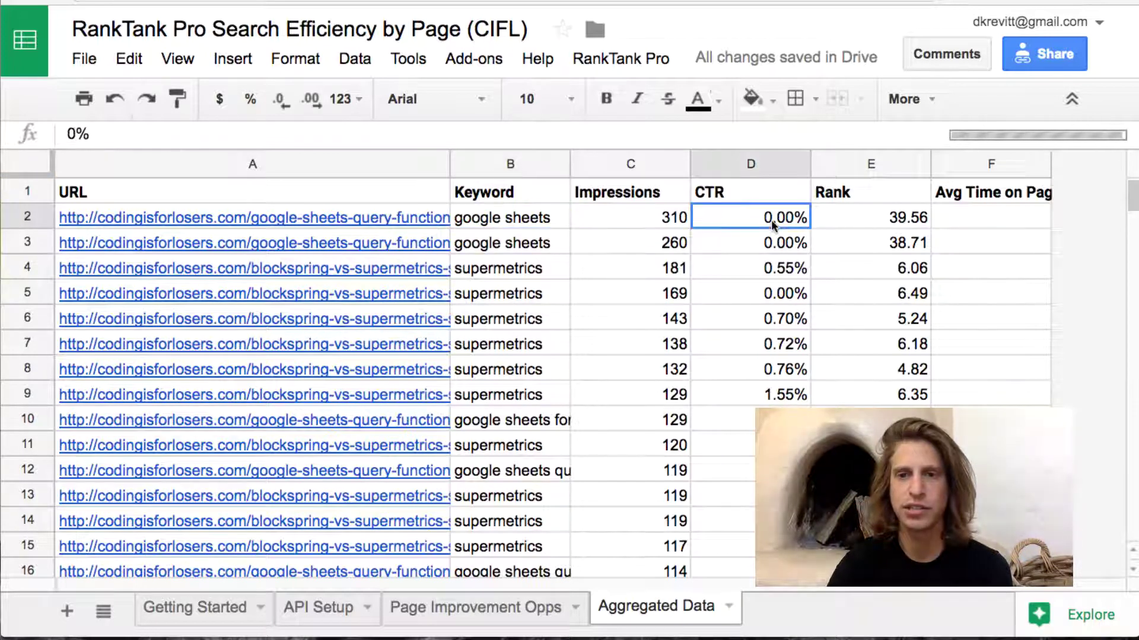
left_click(862, 221)
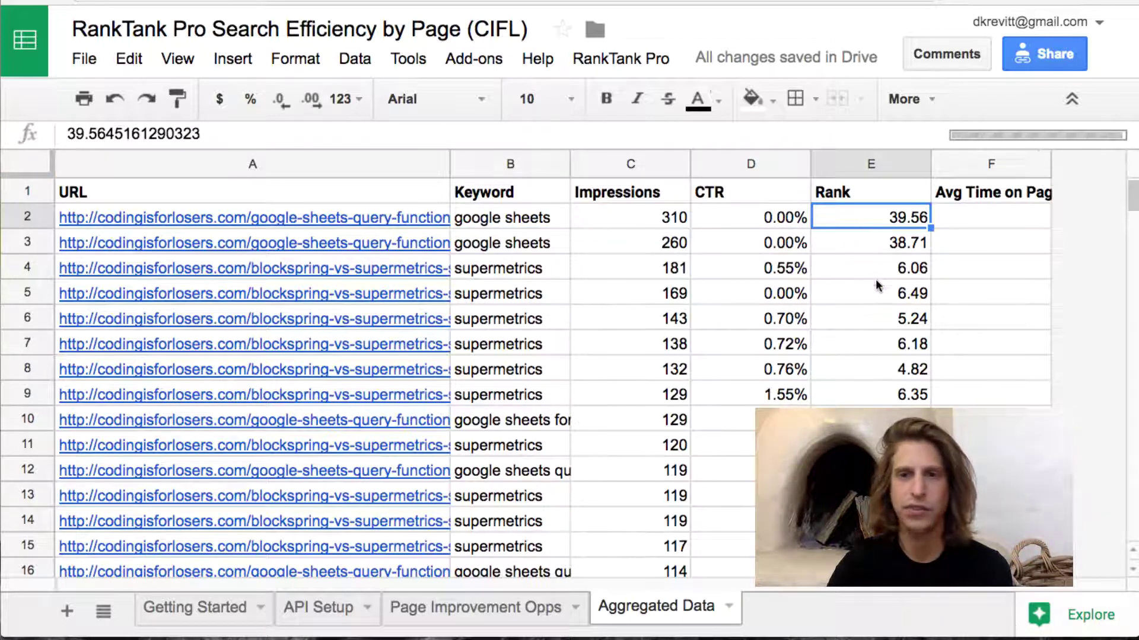
key("Right")
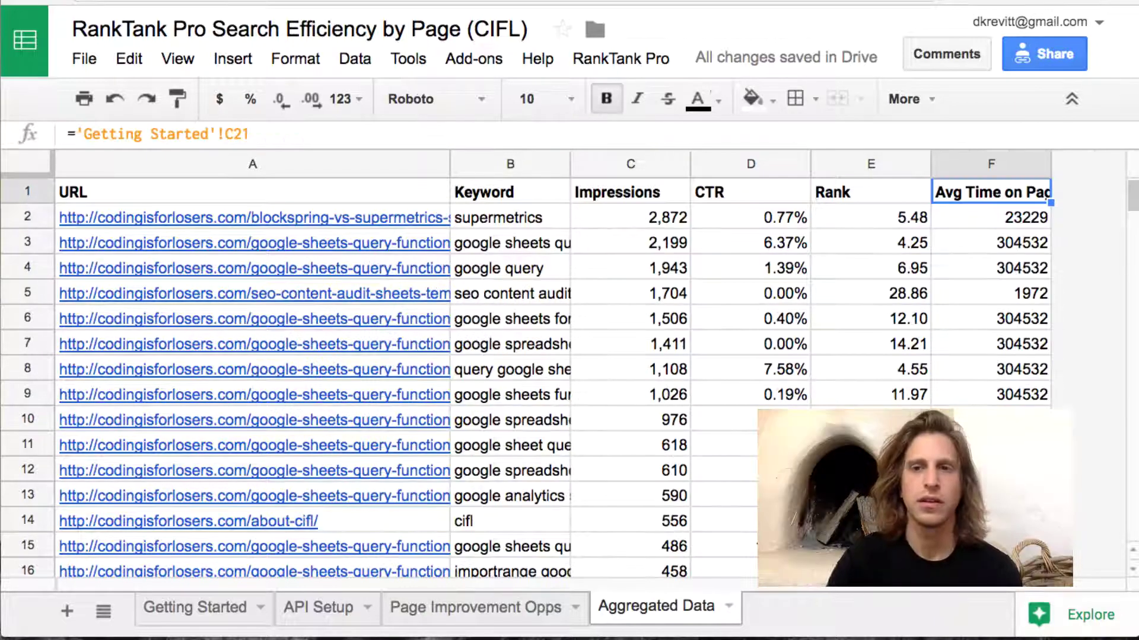
Step: Examine the Avg Time on Page header, its lookup formula and the values in the first rows of Aggregated Data
left_click(990, 217)
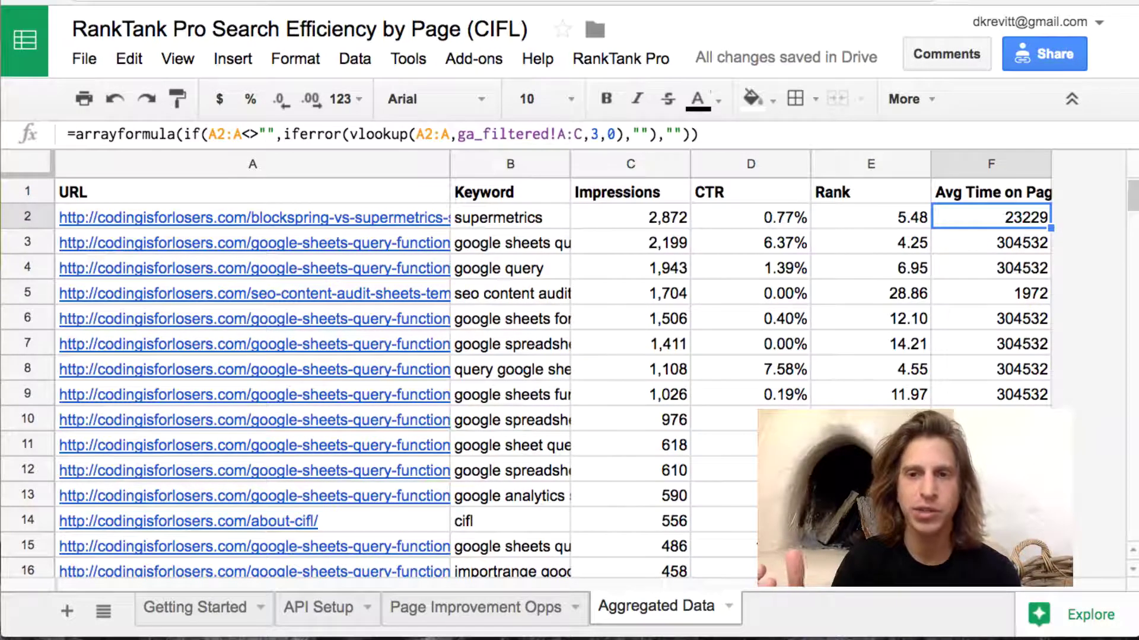
key("Up")
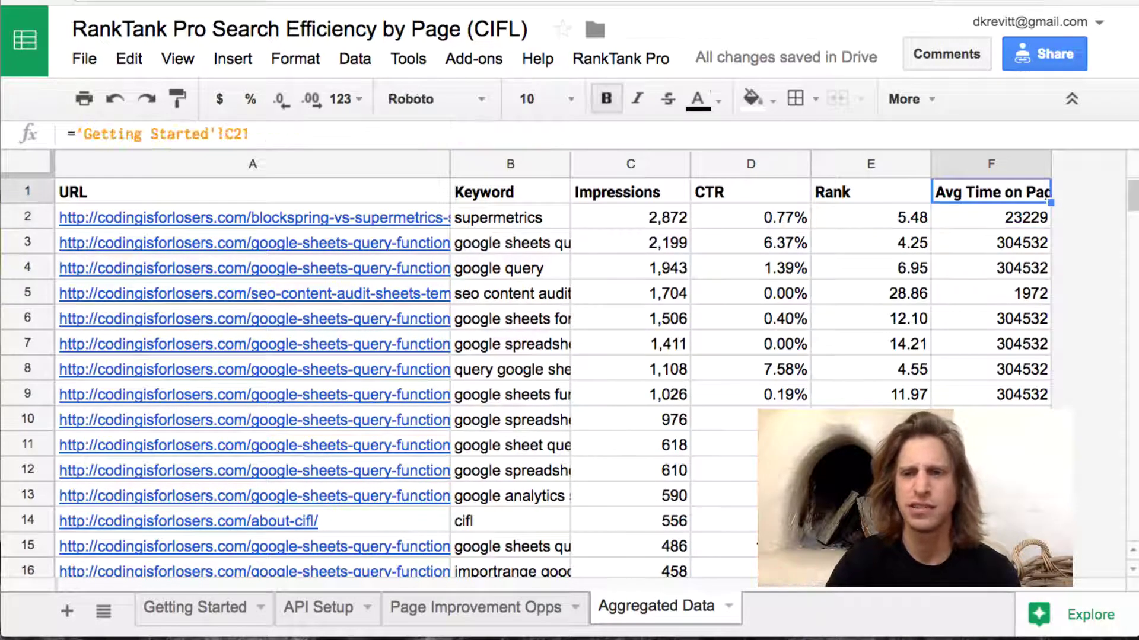
key("Down")
key("Down")
key("Down")
key("Down")
key("Down")
key("Down")
key("Down")
key("Up")
key("Up")
key("Up")
key("Up")
key("Up")
key("Up")
key("Up")
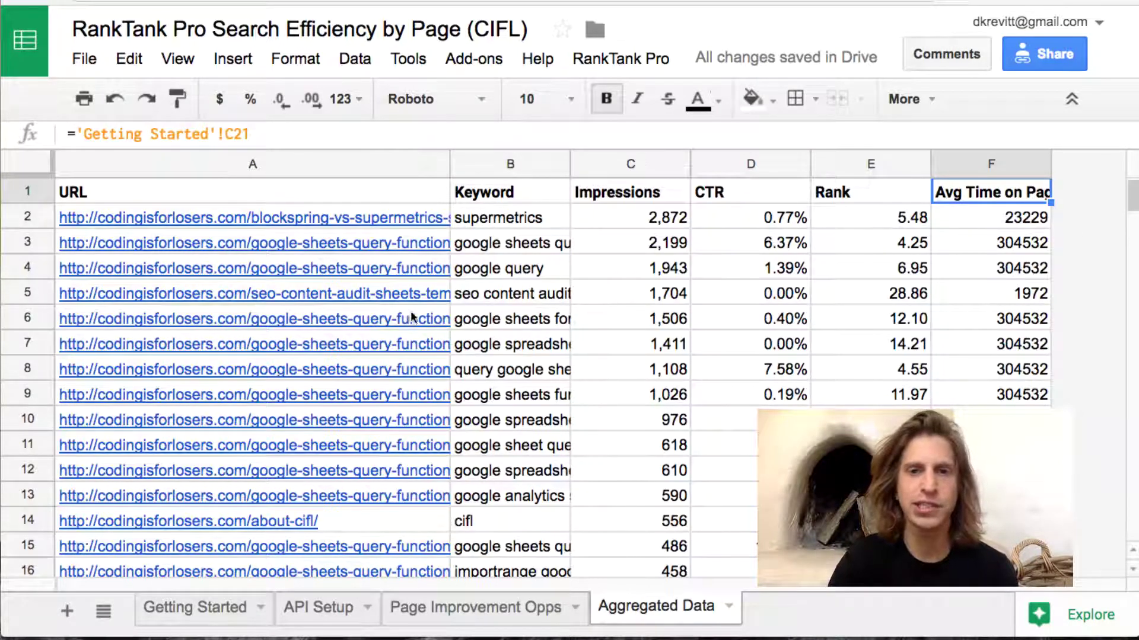
Step: Inspect the sc_report query formula in A2 and the ga_filtered lookup formula in F2 of Aggregated Data
left_click(336, 196)
key("Down")
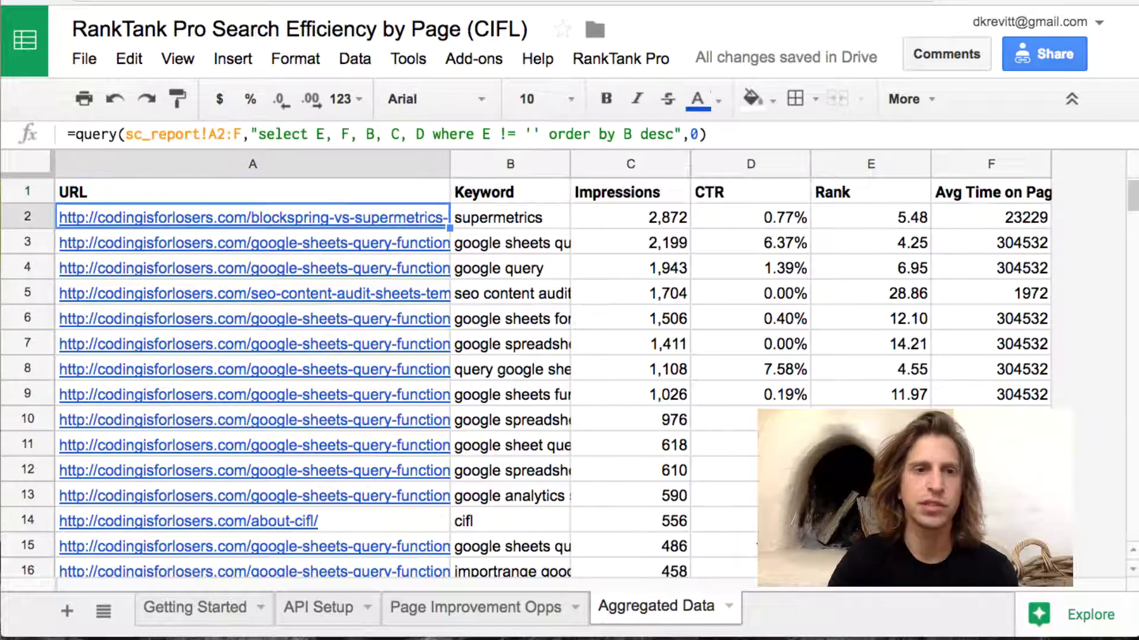
key("Return")
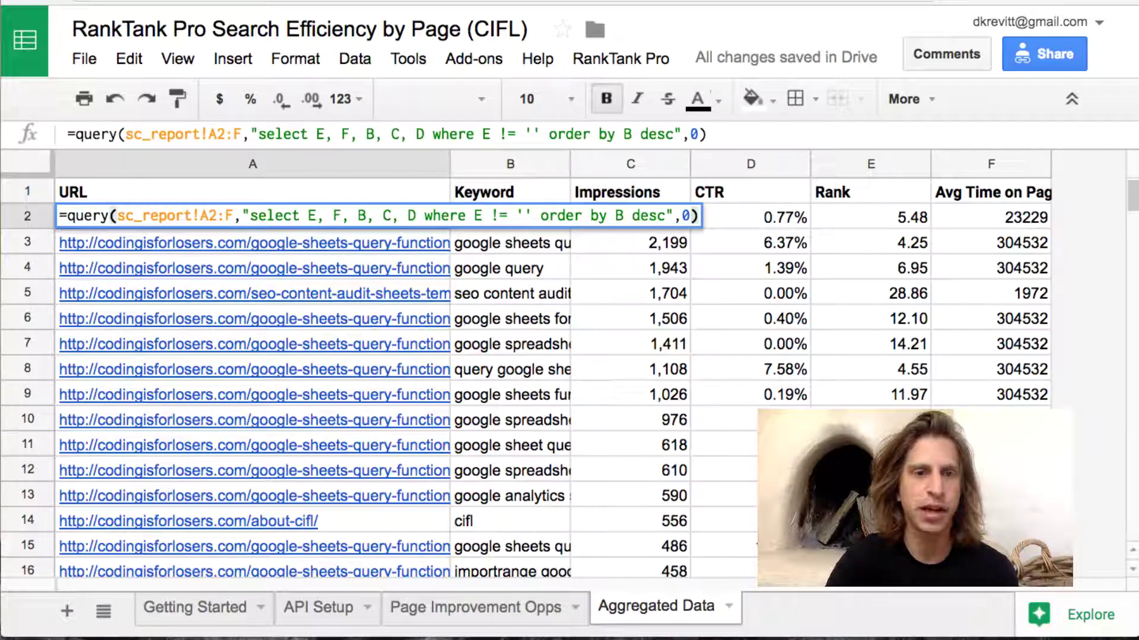
key("Return")
key("Up")
key("Right")
key("Right")
key("Right")
key("Right")
key("Right")
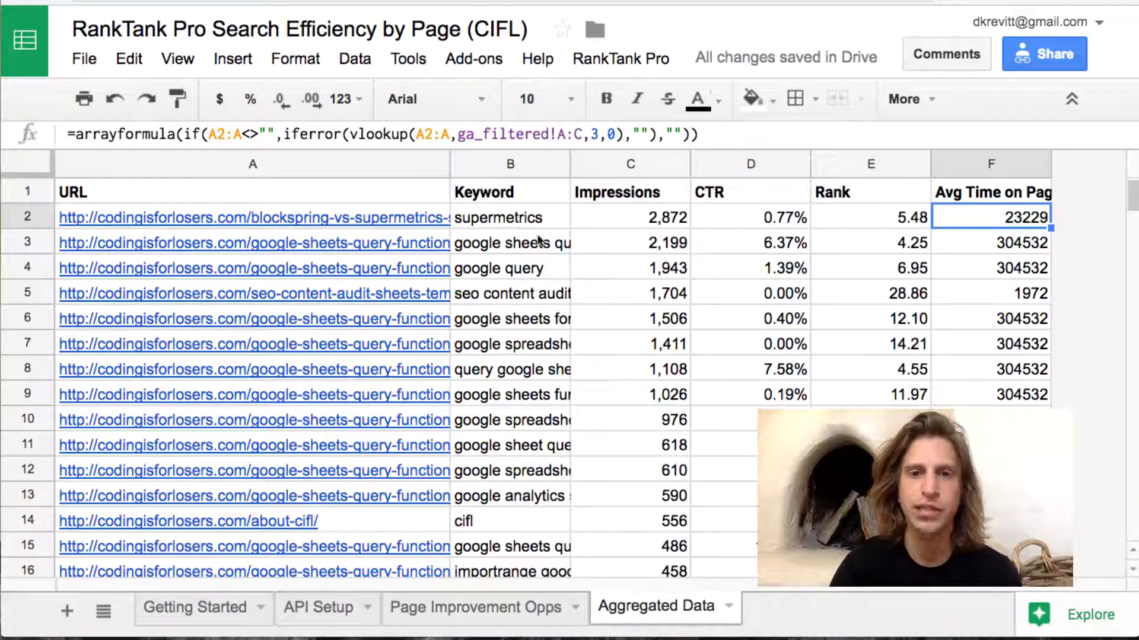
key("Return")
key("Escape")
key("Home")
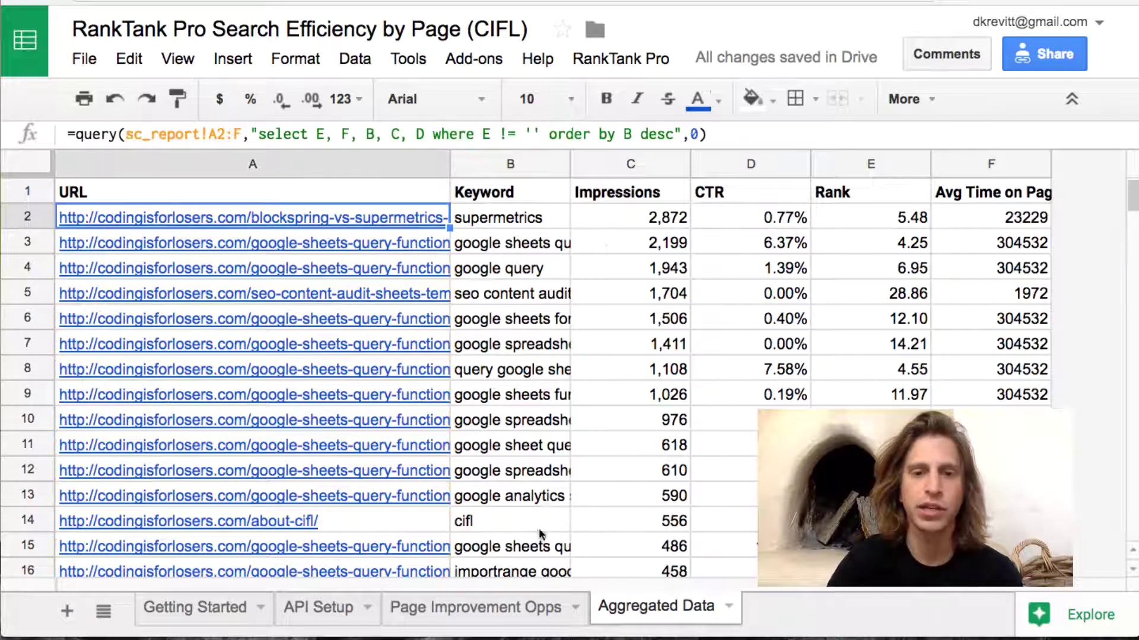
Step: Inspect the query formula in A2 behind the High CTR / low engagement table on the Page Improvement Opps sheet
left_click(500, 613)
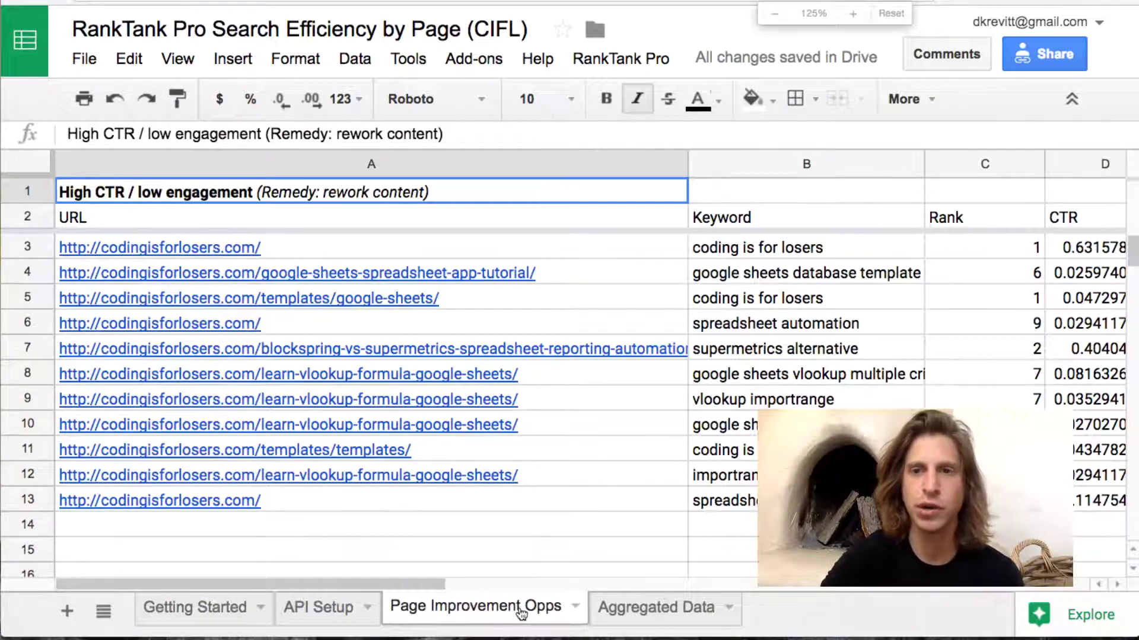
key("ctrl+minus")
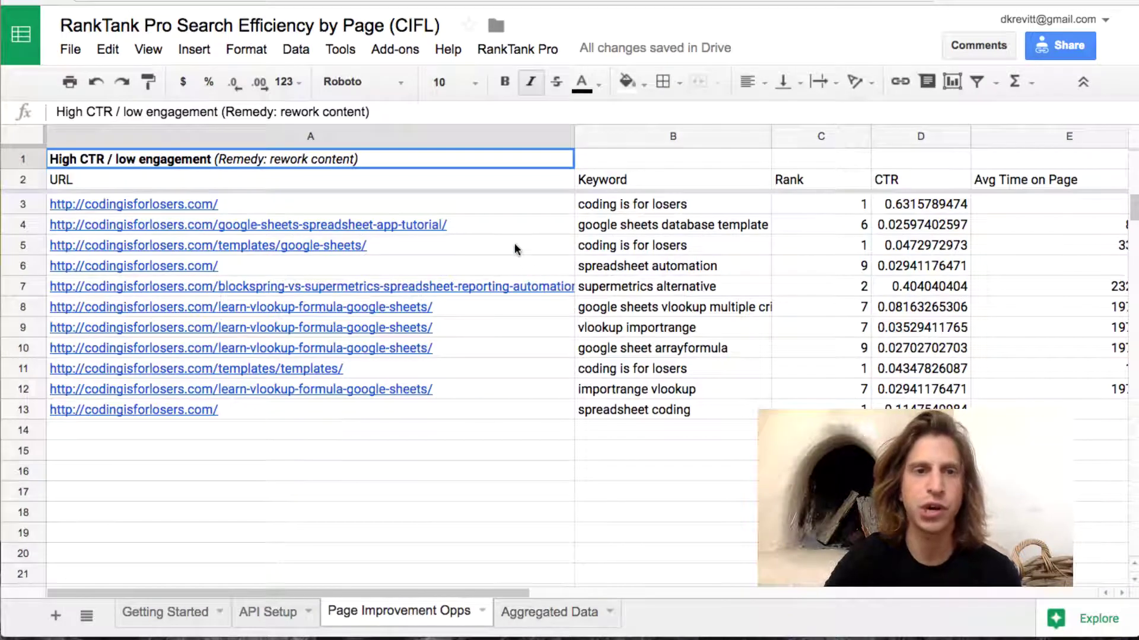
left_click(481, 181)
key("Return")
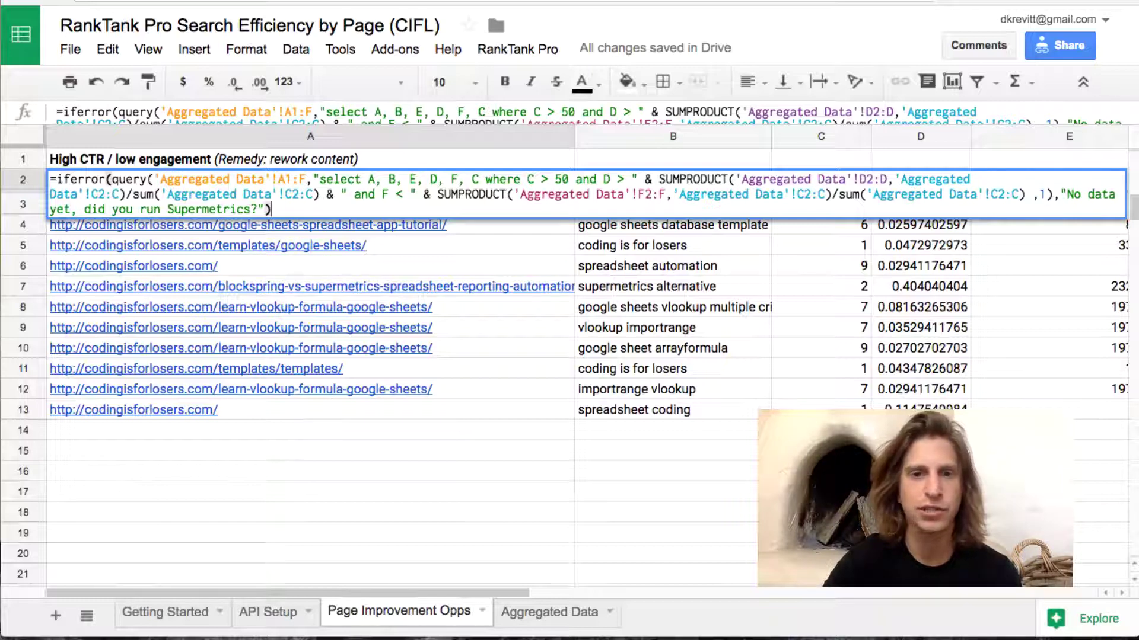
key("Return")
key("Up")
key("Return")
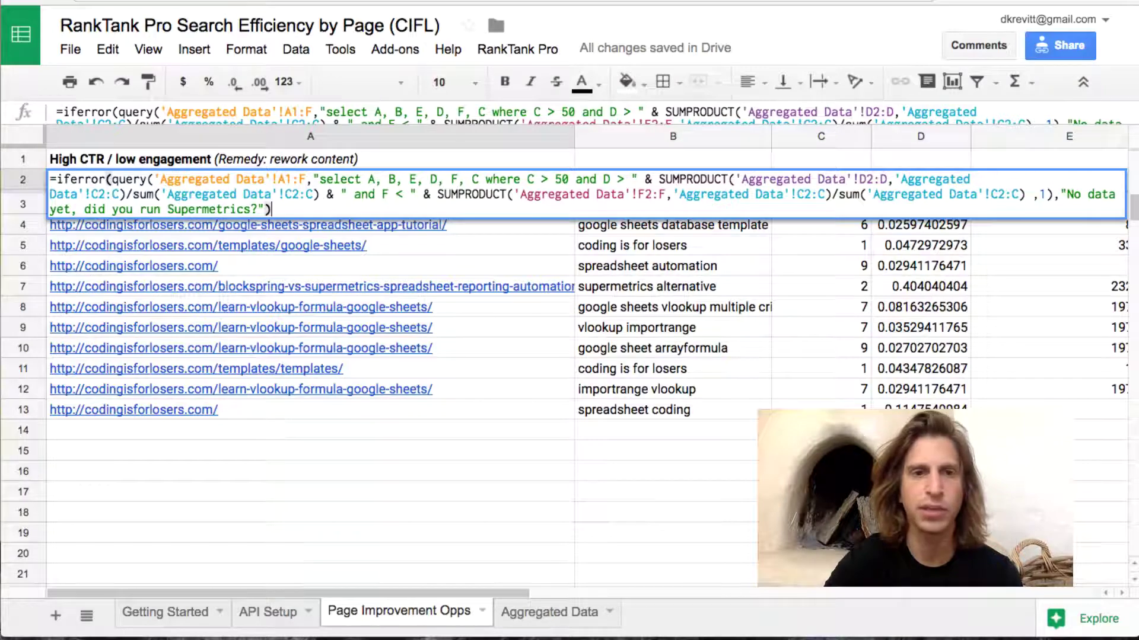
key("Return")
key("Up")
key("Down")
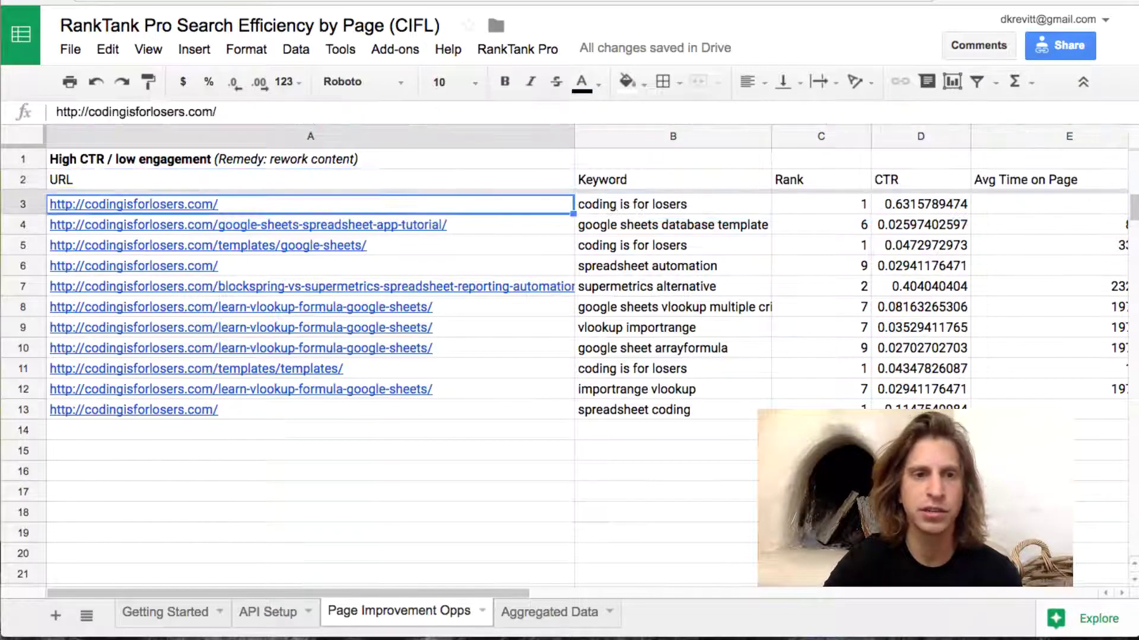
Step: Examine the keyword, rank, CTR and average time of the first page in the High CTR / low engagement table
key("Up")
key("Down")
key("Right")
key("Right")
key("Right")
key("Right")
key("Left")
key("Left")
key("Left")
key("Left")
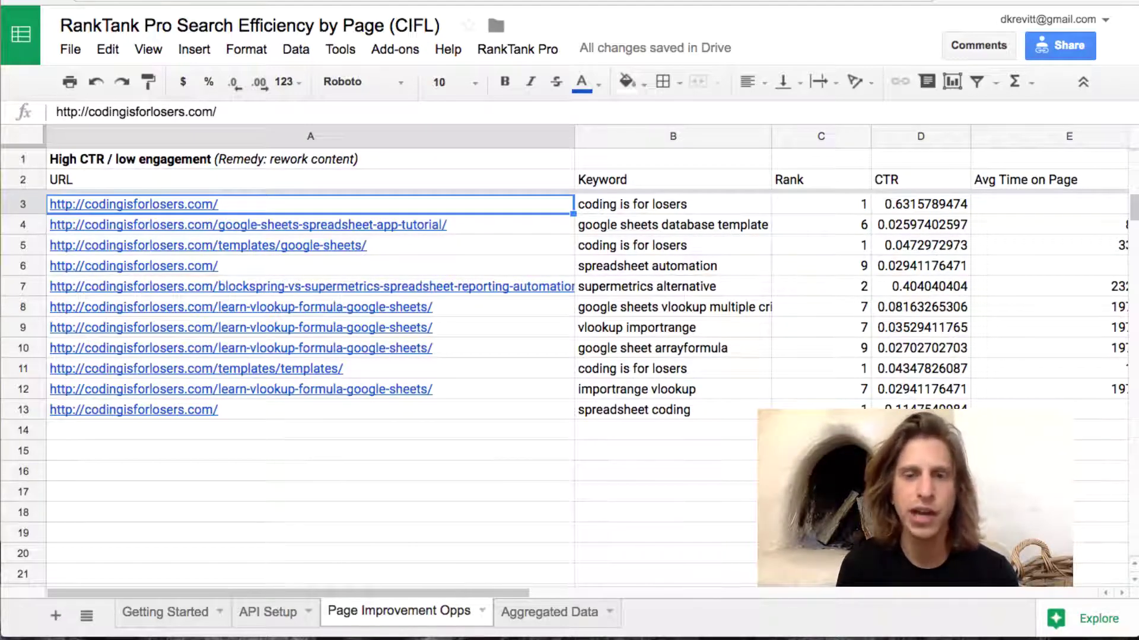
key("Right")
key("Right")
key("Right")
key("Right")
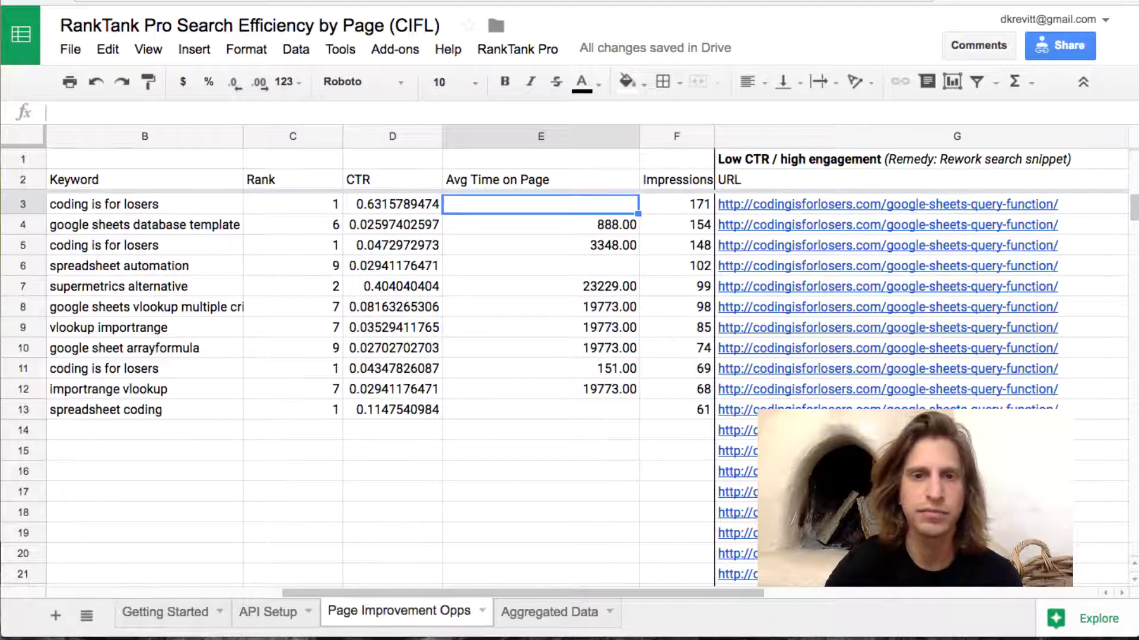
key("Left")
key("Left")
key("Left")
key("Left")
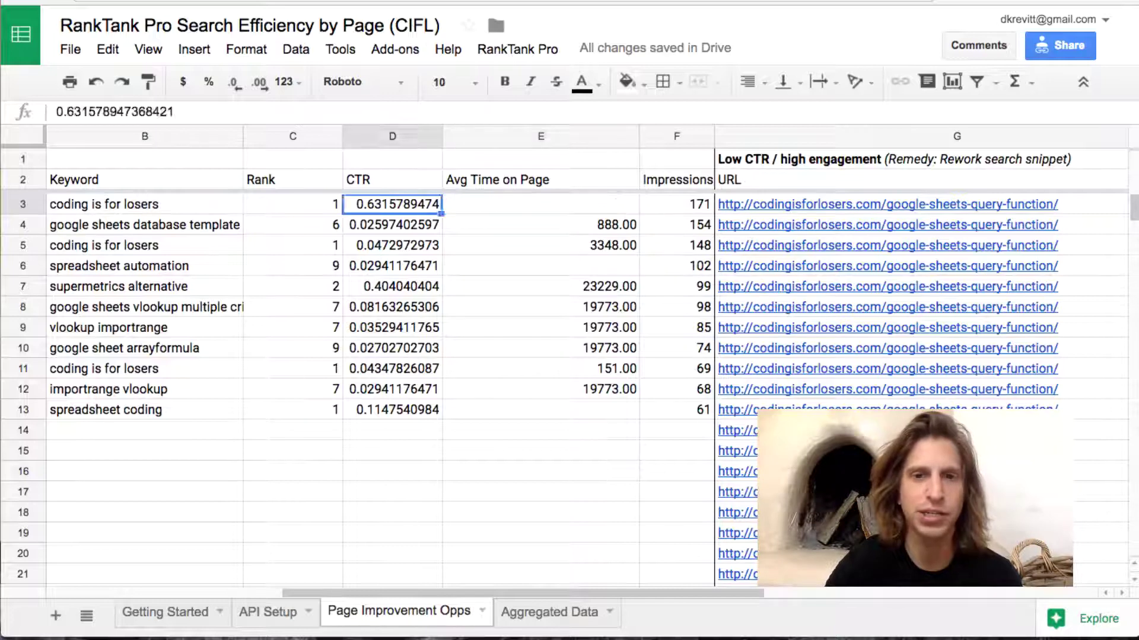
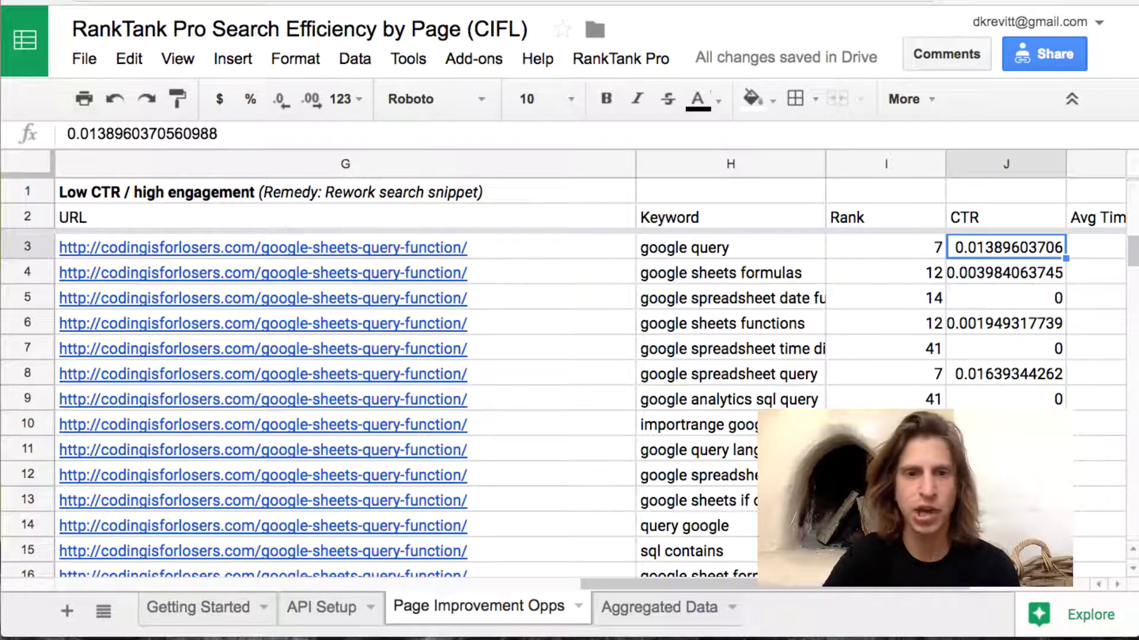
Step: Compare the CTR and Avg Time on Page values in the first rows of the Low CTR / high engagement table
left_click(1005, 273)
left_click(1005, 298)
left_click(1005, 248)
left_click(1005, 274)
key("Down")
key("Down")
key("Down")
key("Right")
key("Up")
key("Up")
key("Up")
key("Up")
key("Left")
key("Right")
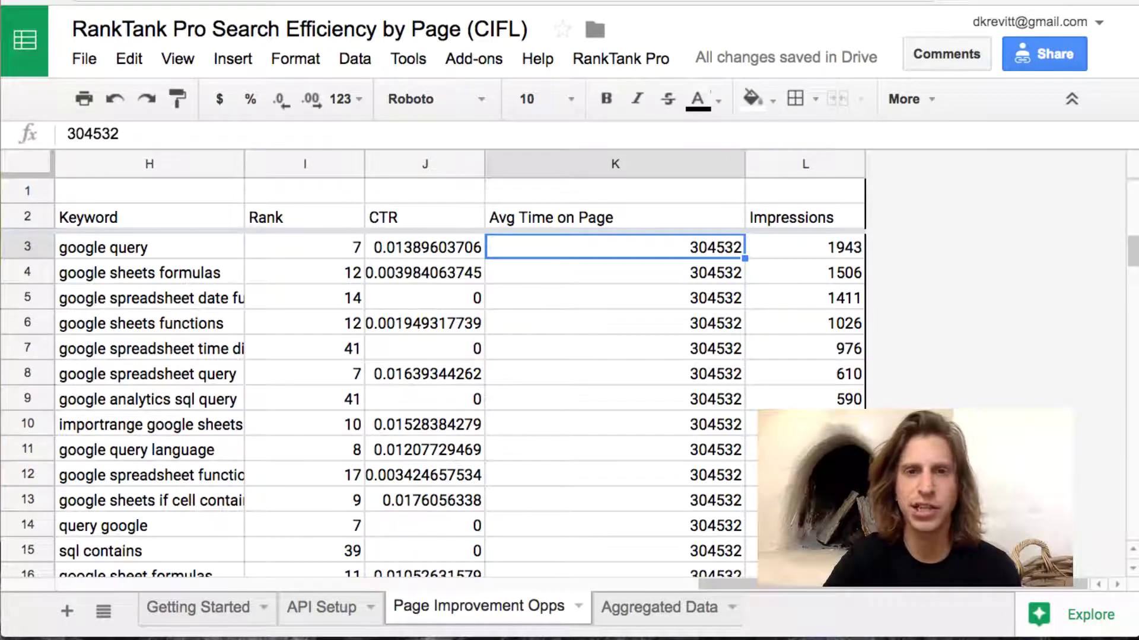
key("Left")
key("Right")
key("Down")
key("Down")
key("Down")
key("Down")
key("Left")
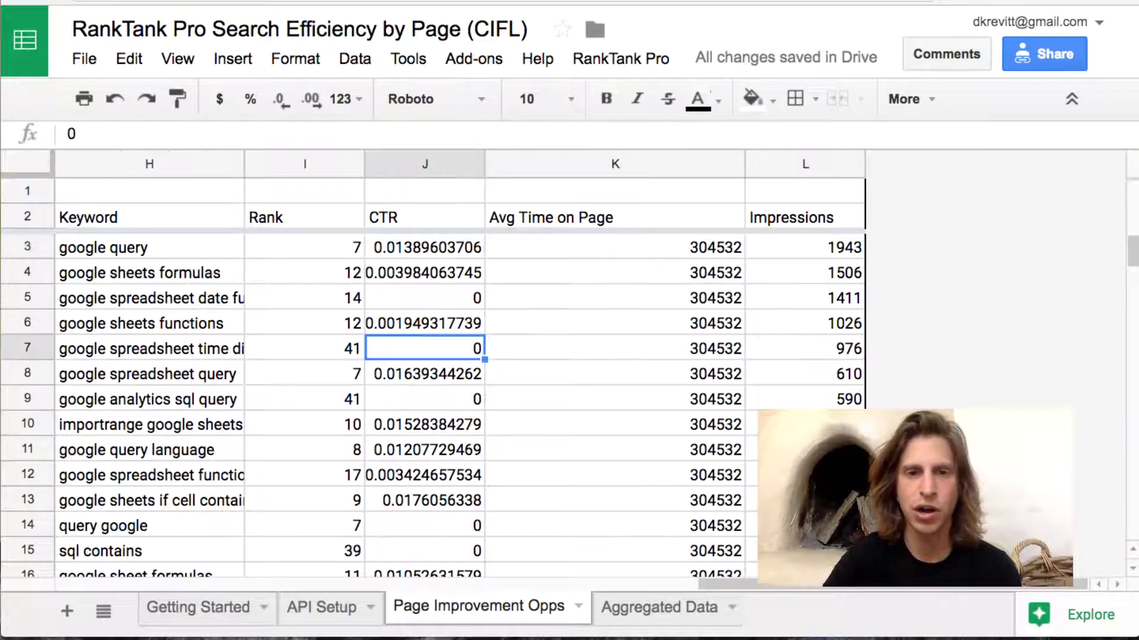
Step: Review the rank, CTR and average time of the keywords further down the Low CTR / high engagement table
key("Left")
key("Down")
key("Down")
key("Down")
key("Down")
key("Down")
key("Down")
key("Down")
key("Down")
key("Right")
key("Right")
key("Right")
key("Left")
key("Down")
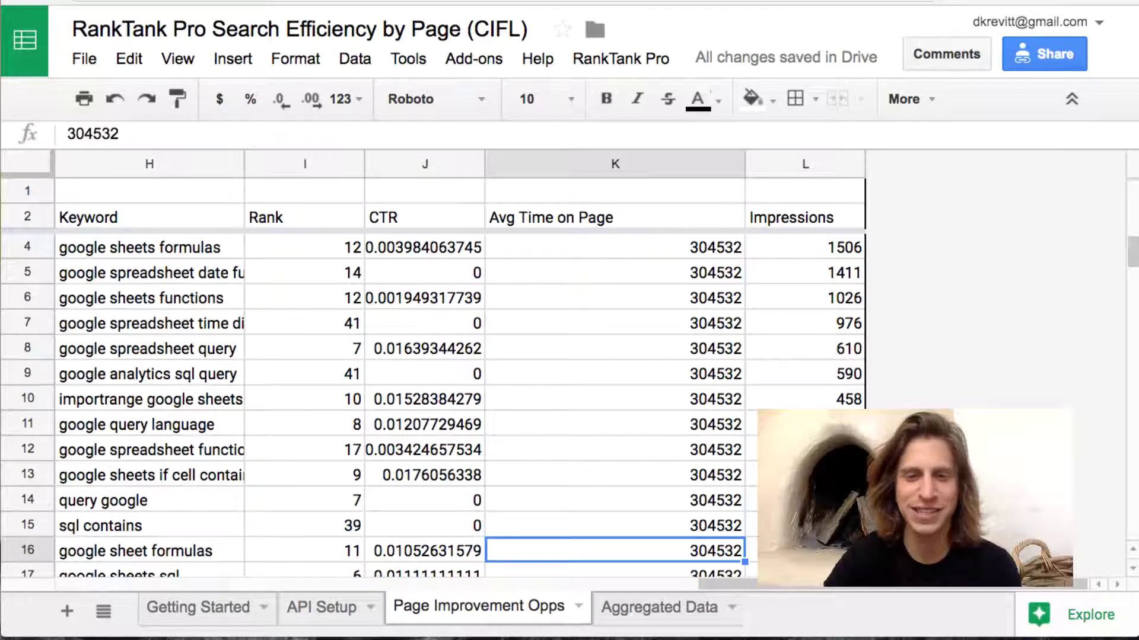
key("Down")
key("Down")
key("Down")
key("Up")
key("Up")
key("Up")
key("Up")
key("Up")
key("Up")
key("Up")
key("Up")
key("Up")
key("Up")
key("Up")
key("Up")
key("Up")
key("Up")
key("Up")
key("Up")
key("Up")
key("Up")
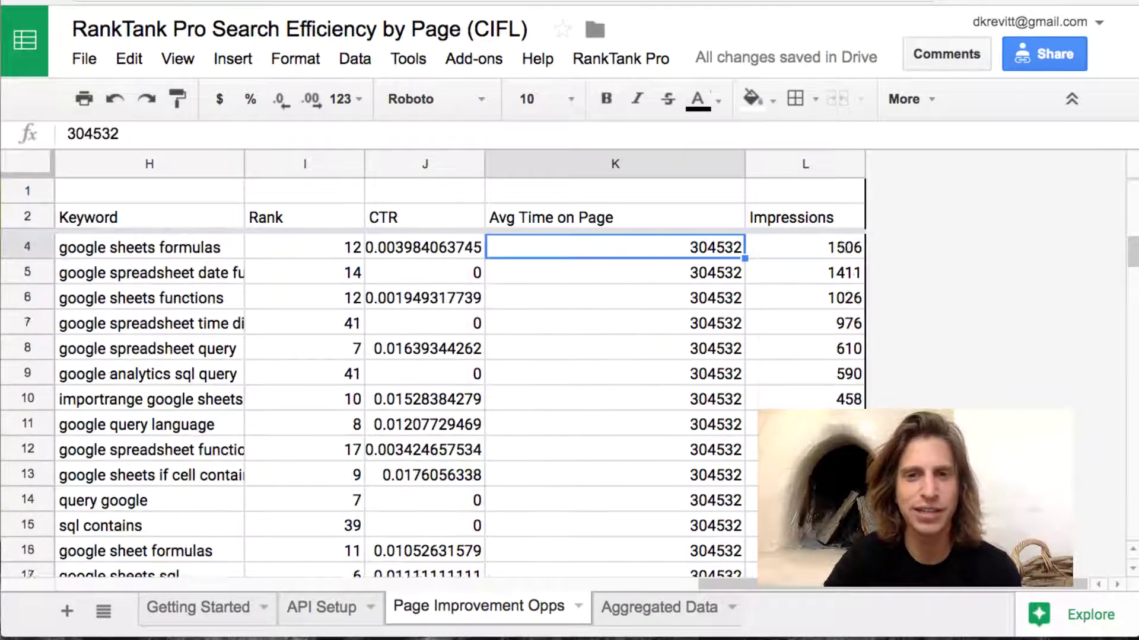
key("Down")
key("Down")
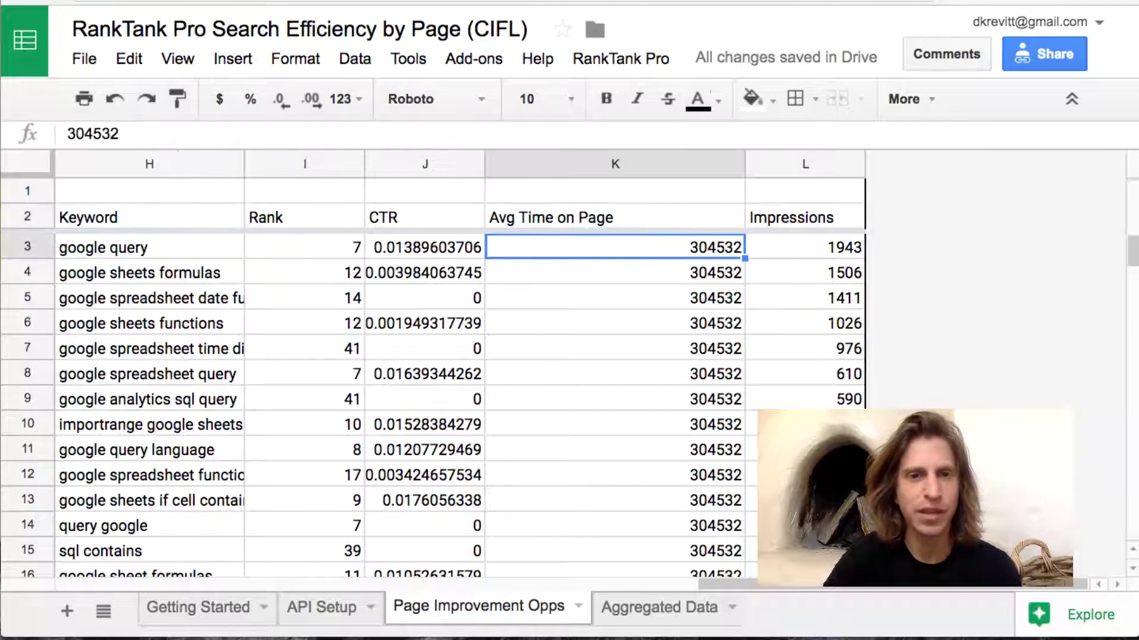
Step: Format the CTR column of the Low CTR / high engagement table as percentages
key("Left")
key("Left")
key("Up")
key("Down")
key("Right")
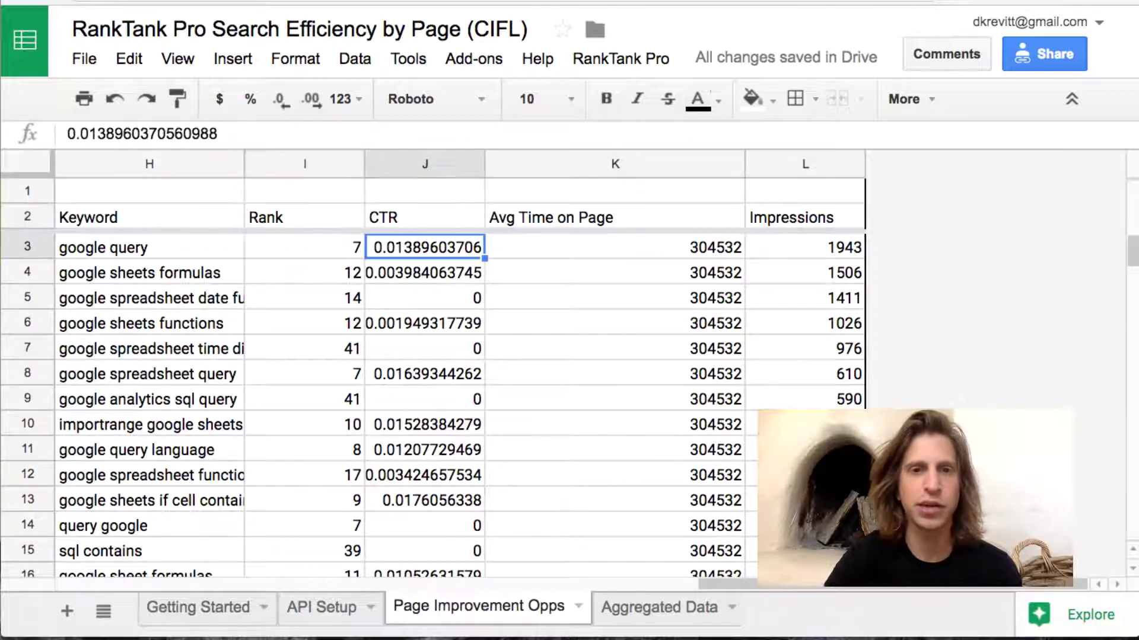
left_click(434, 160)
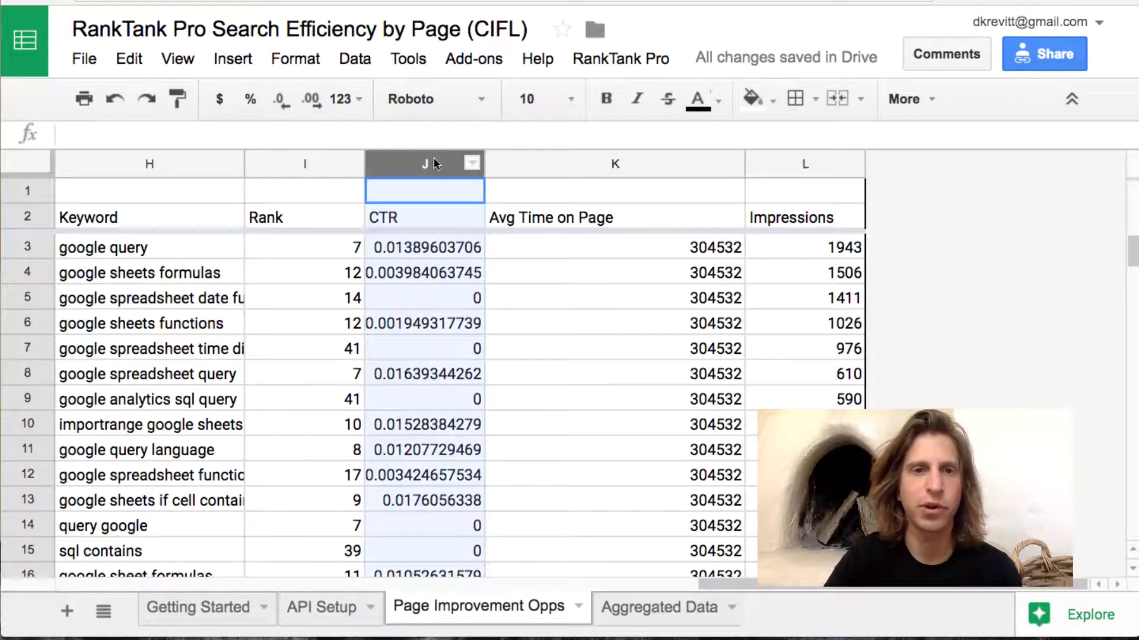
left_click(249, 99)
Step: Format the CTR column of the High CTR / low engagement table as percentages
left_click(150, 190)
key("Home")
key("Right")
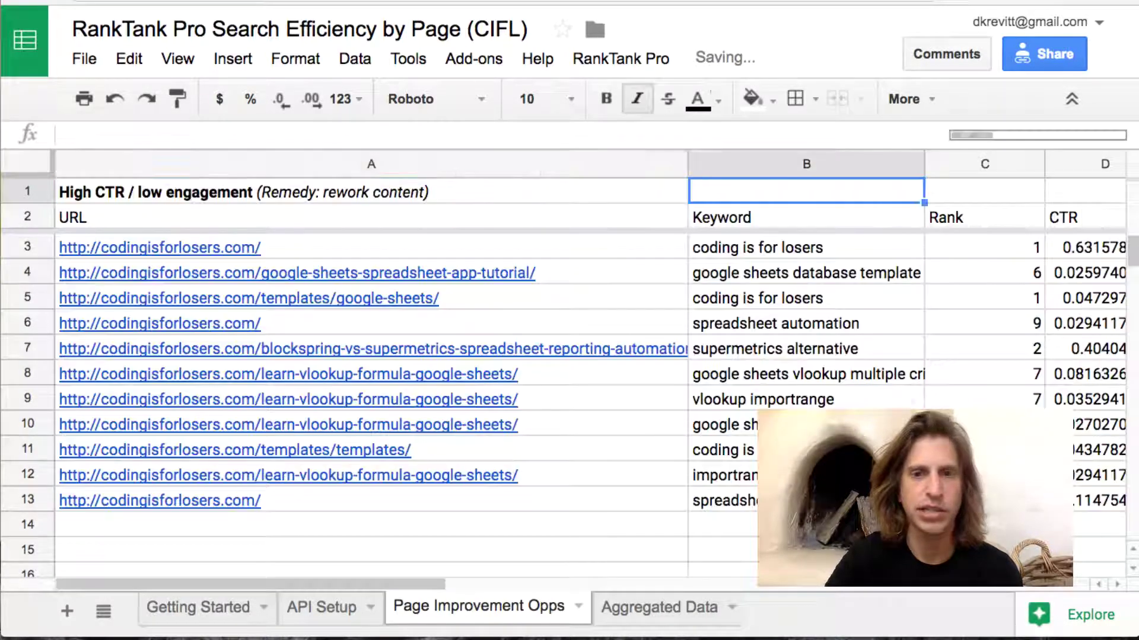
key("Right")
key("Right")
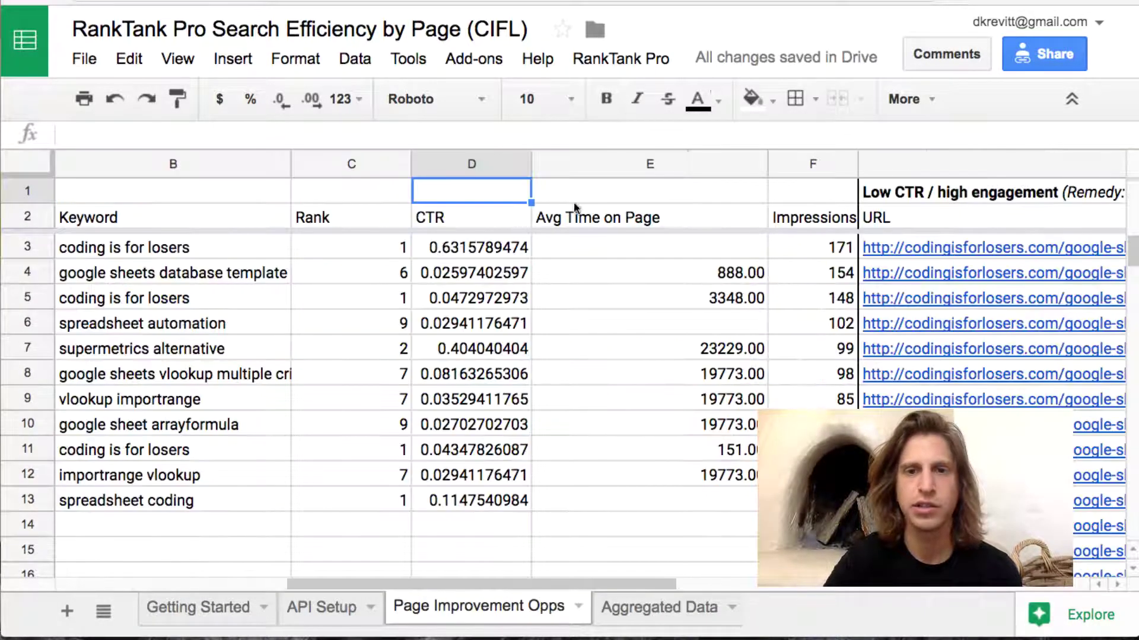
left_click(480, 165)
left_click(260, 111)
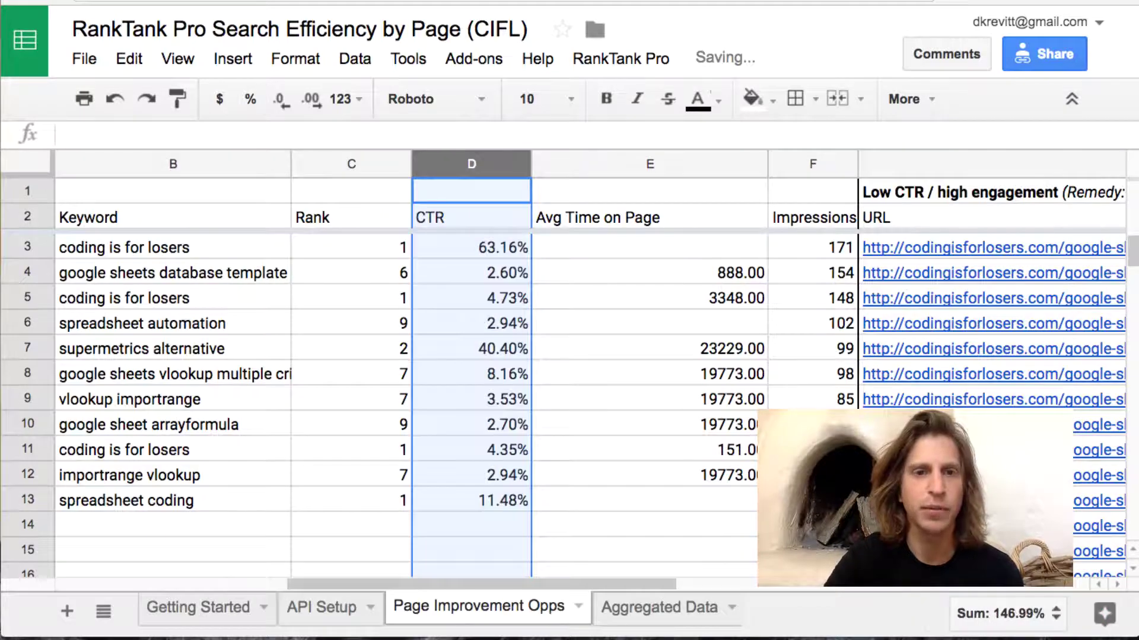
Step: Check the first URLs of the High CTR / low engagement table and reread the template introduction on Getting Started
key("Down")
key("Left")
key("Left")
key("Left")
key("Down")
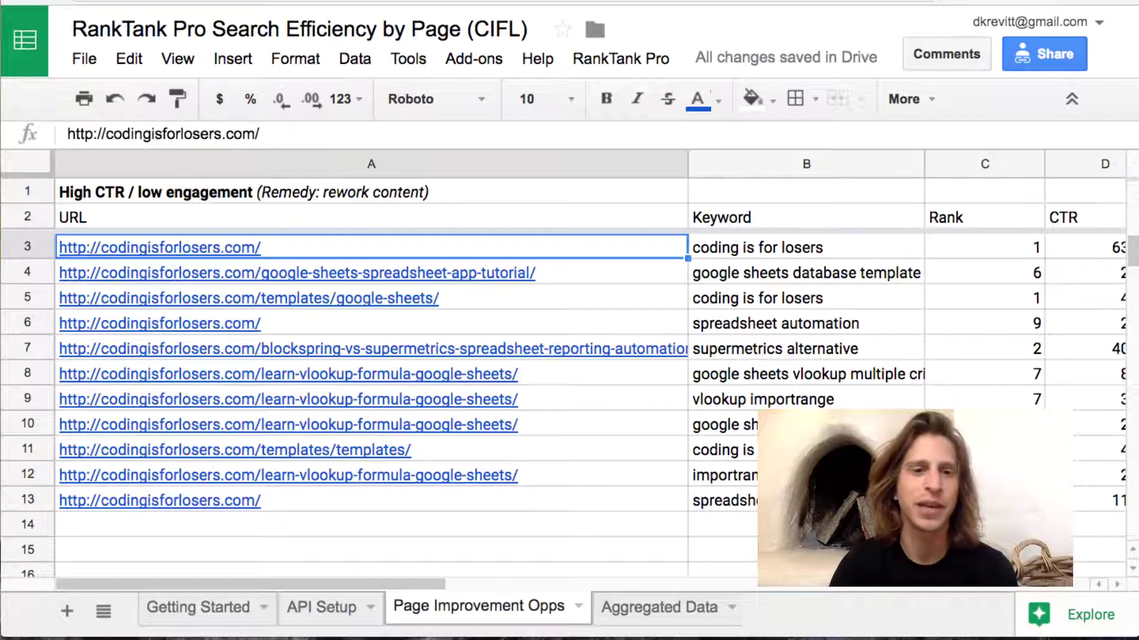
left_click(200, 607)
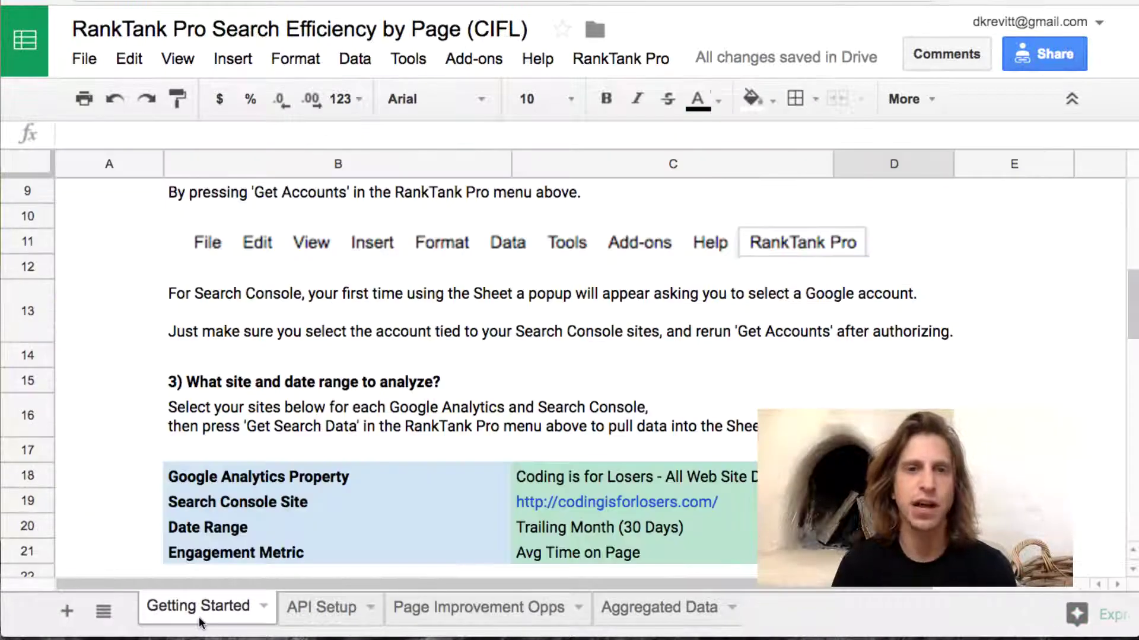
scroll(286, 420, "up", 5)
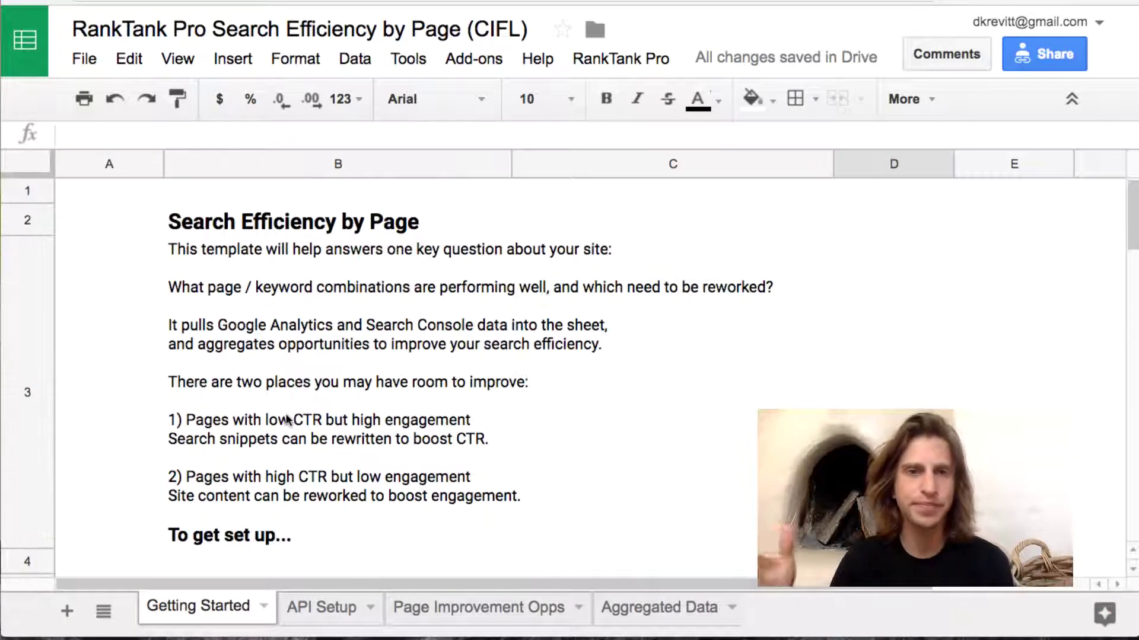